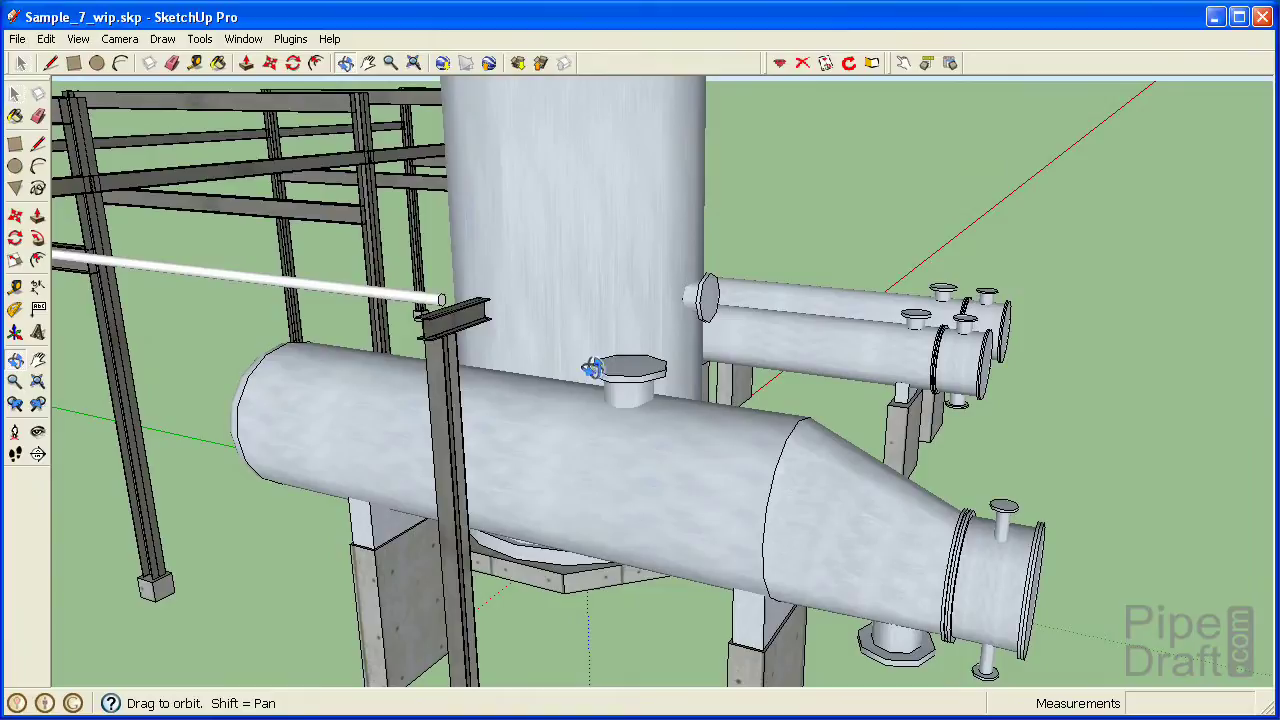
# - Orbit to a side view of the reboiler, then select its lower nozzle and the rack pipe end
pyautogui.moveTo(580, 400); pyautogui.dragTo(576, 299)
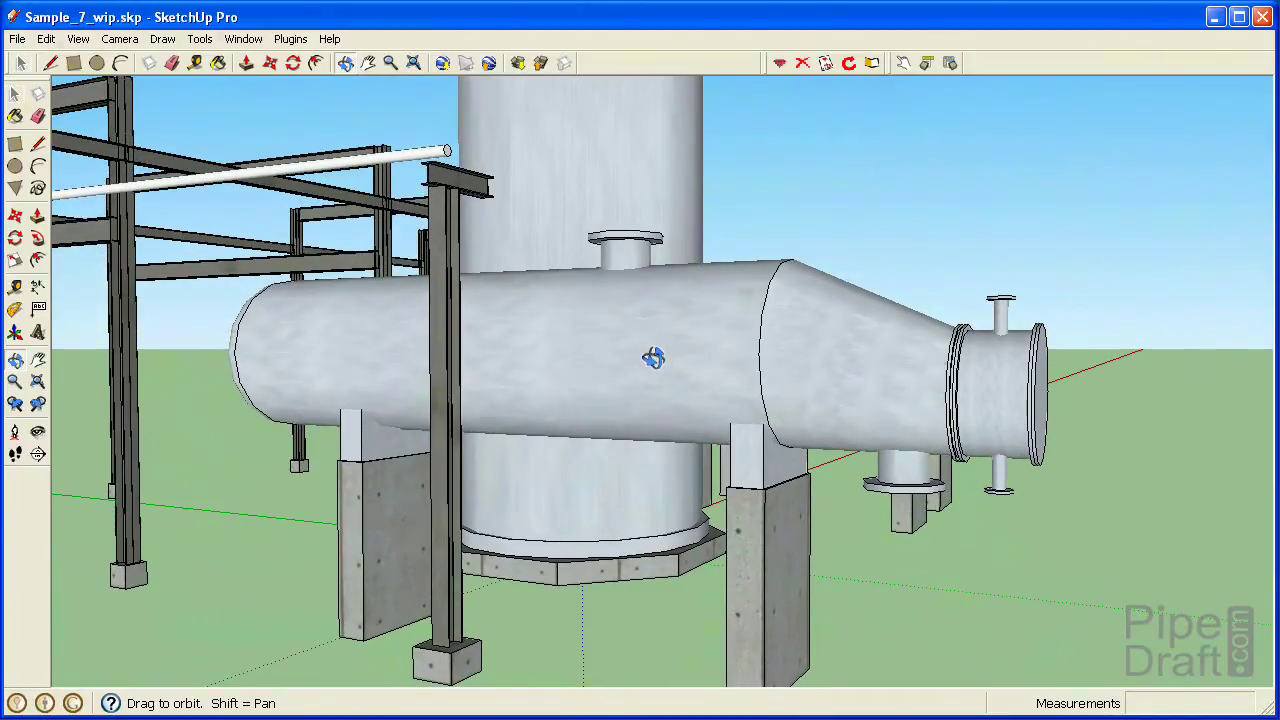
pyautogui.press('space')
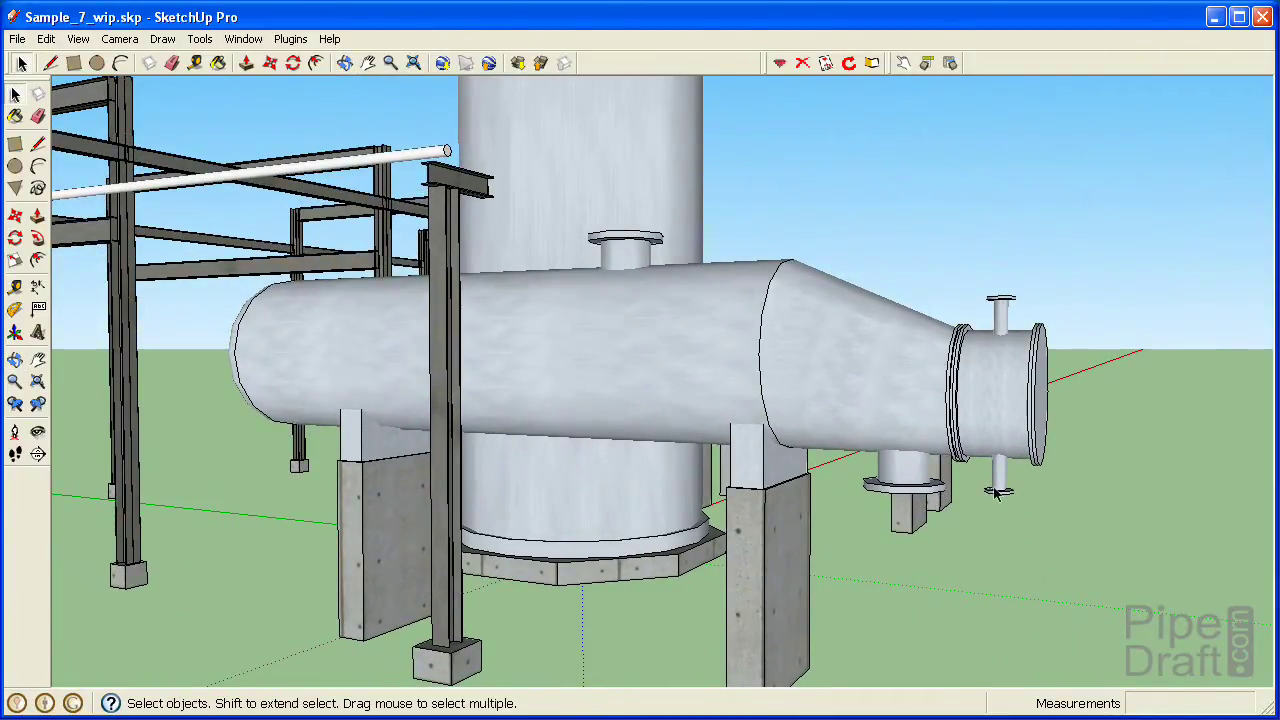
pyautogui.click(1003, 497)
pyautogui.click(447, 151)
# - Open PipeDraft from the Plugins menu and sign in with the user's e-mail address
pyautogui.click(291, 40)
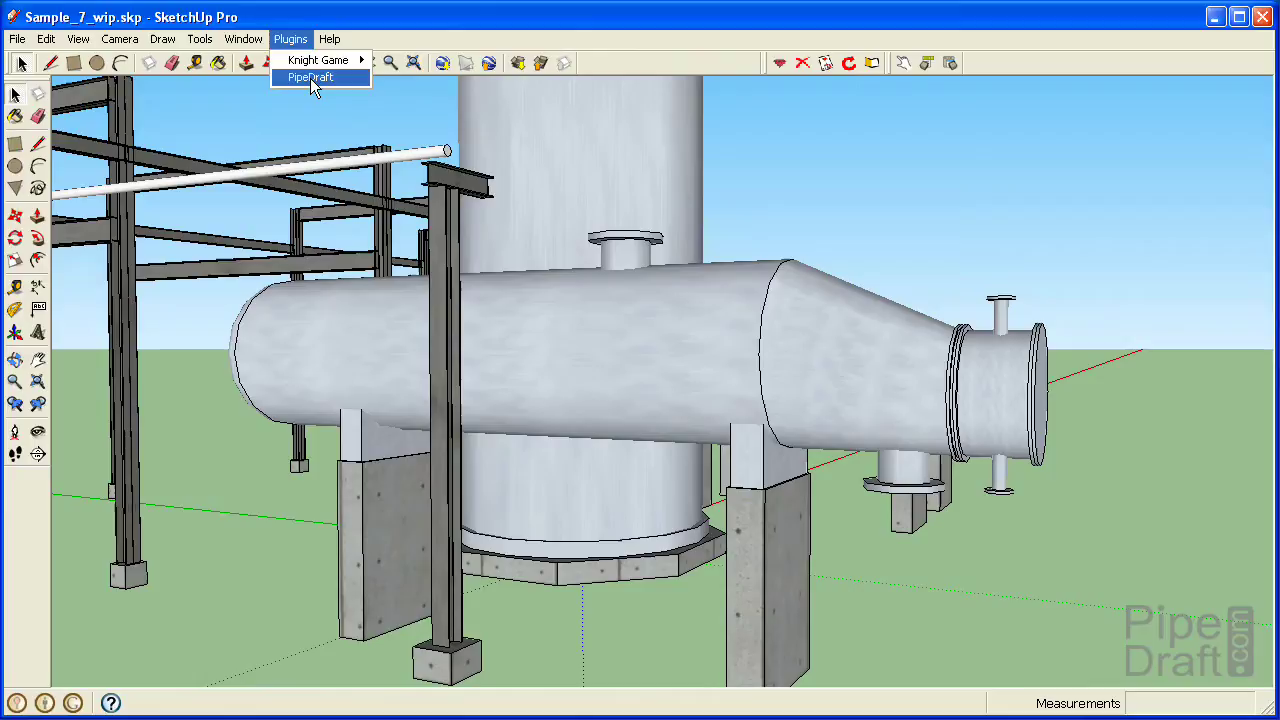
pyautogui.click(313, 80)
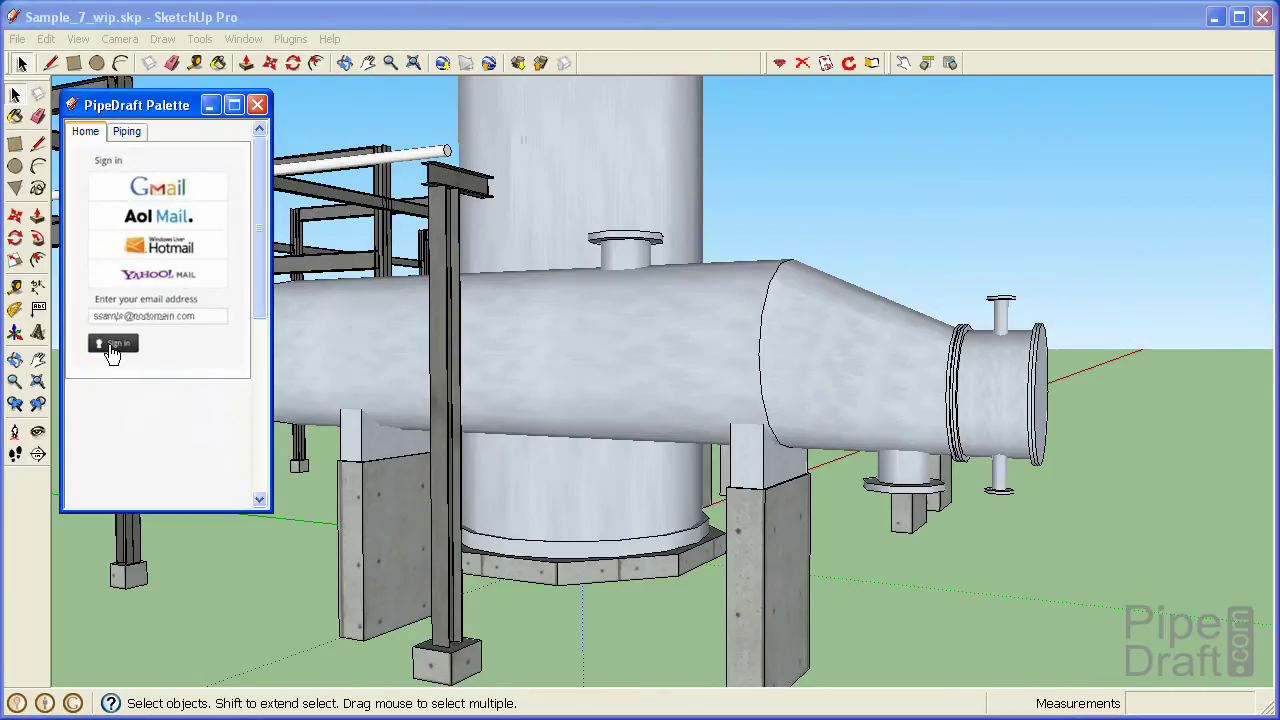
pyautogui.click(112, 345)
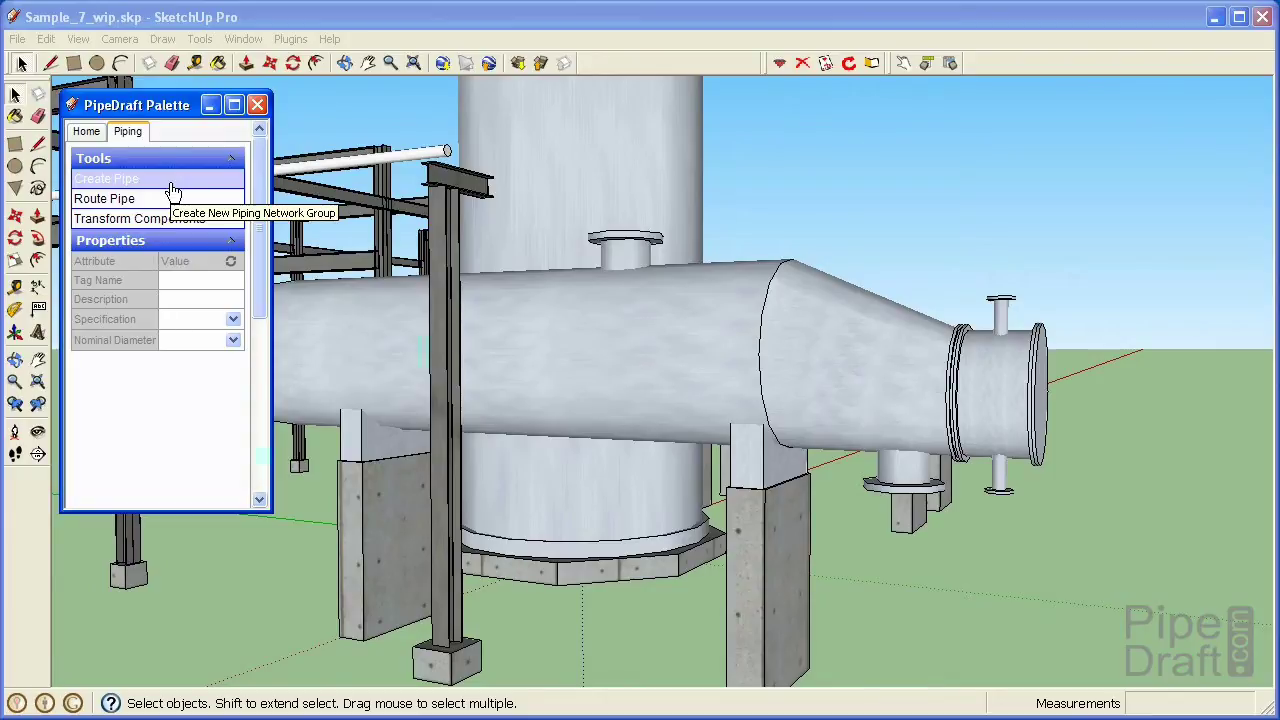
# - Create a new pipe tagged SC-358A with the description STEAM CONDENSATE
pyautogui.click(172, 190)
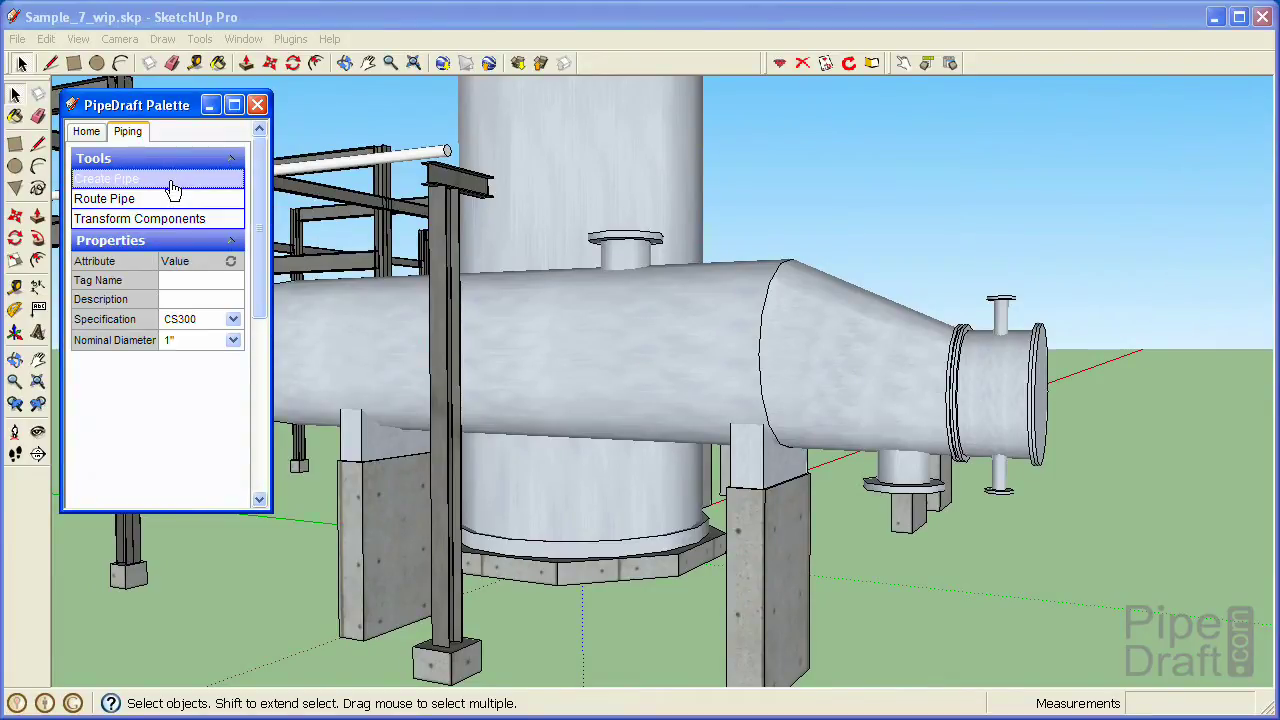
pyautogui.click(174, 280)
pyautogui.write('S')
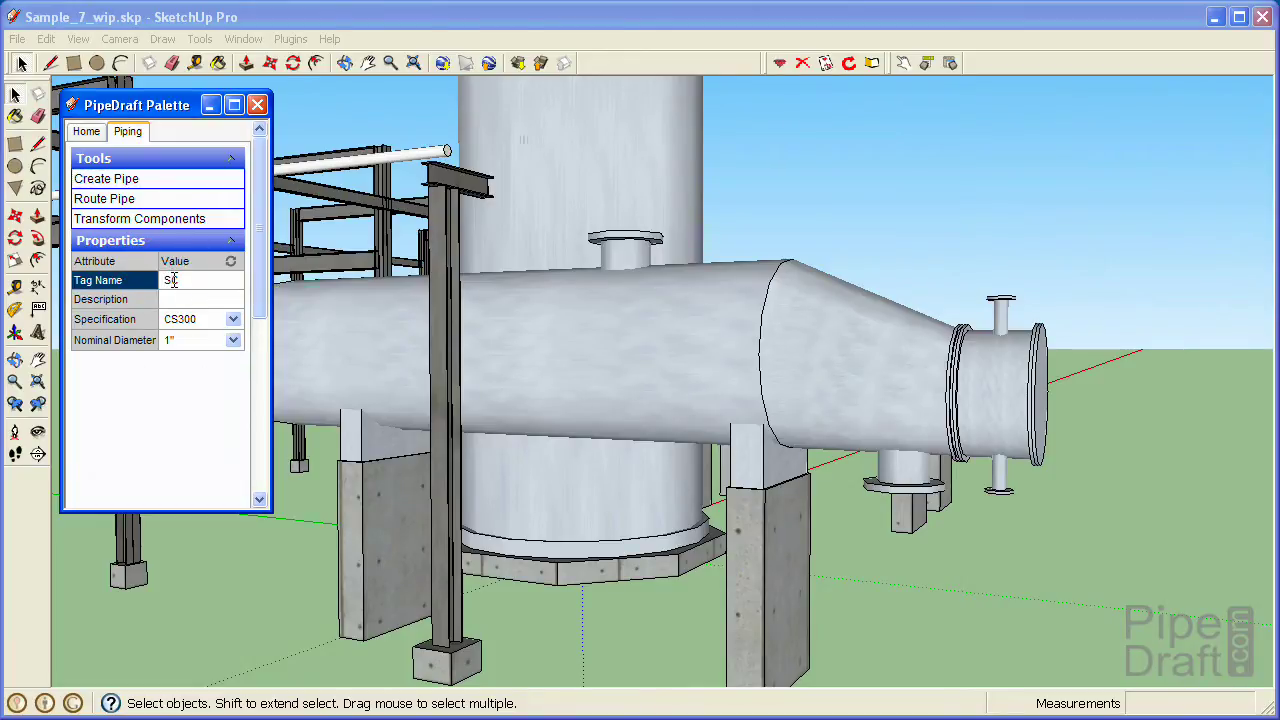
pyautogui.write('C-358A')
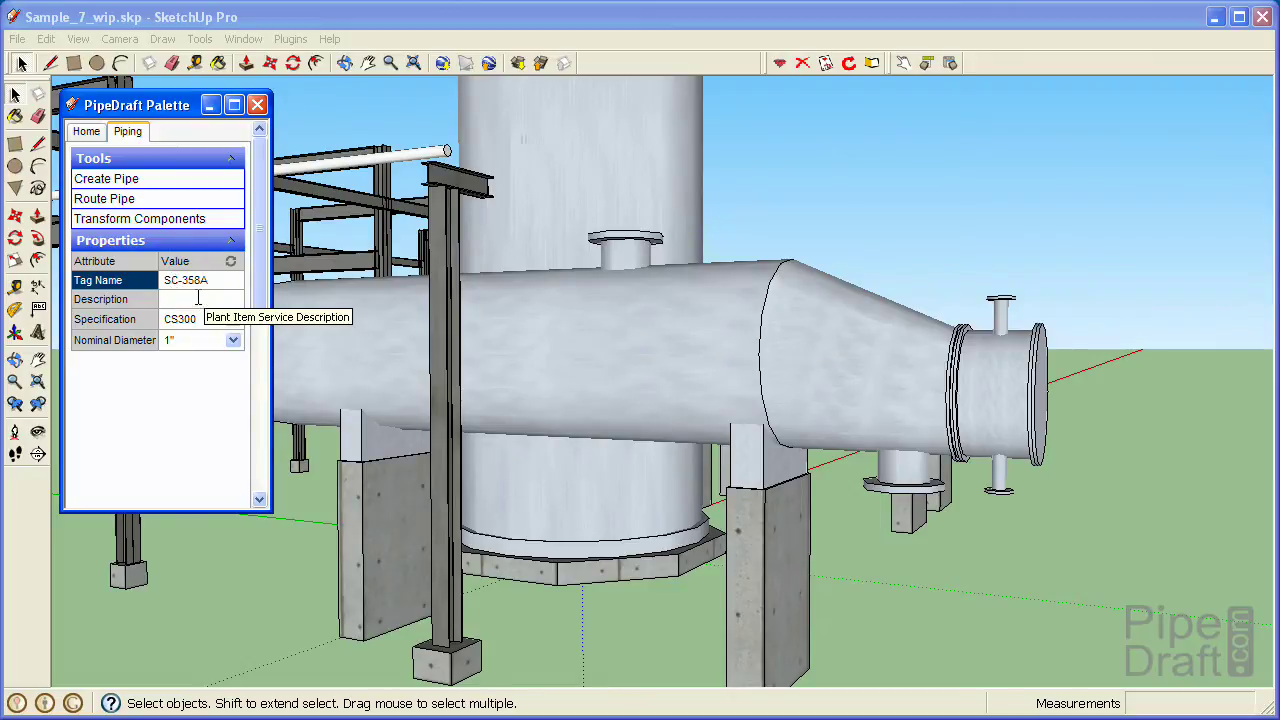
pyautogui.click(198, 298)
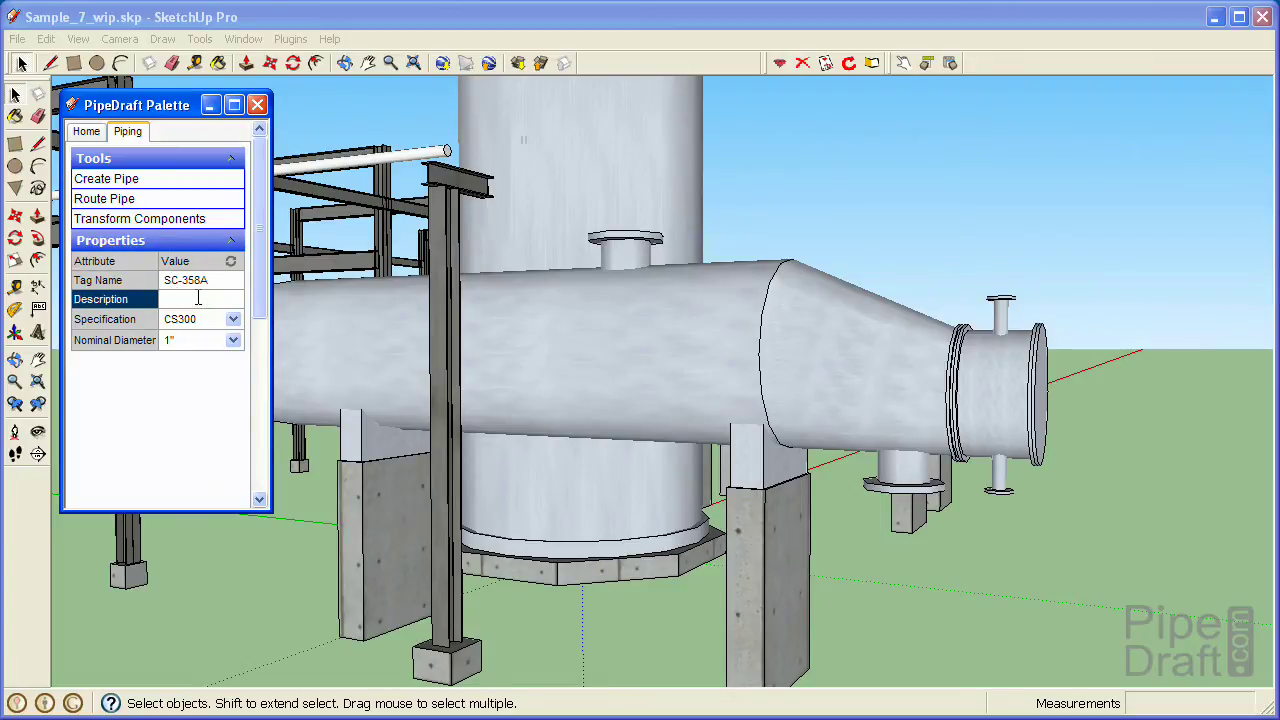
pyautogui.write('STEAM')
pyautogui.write(' CONDENSATE')
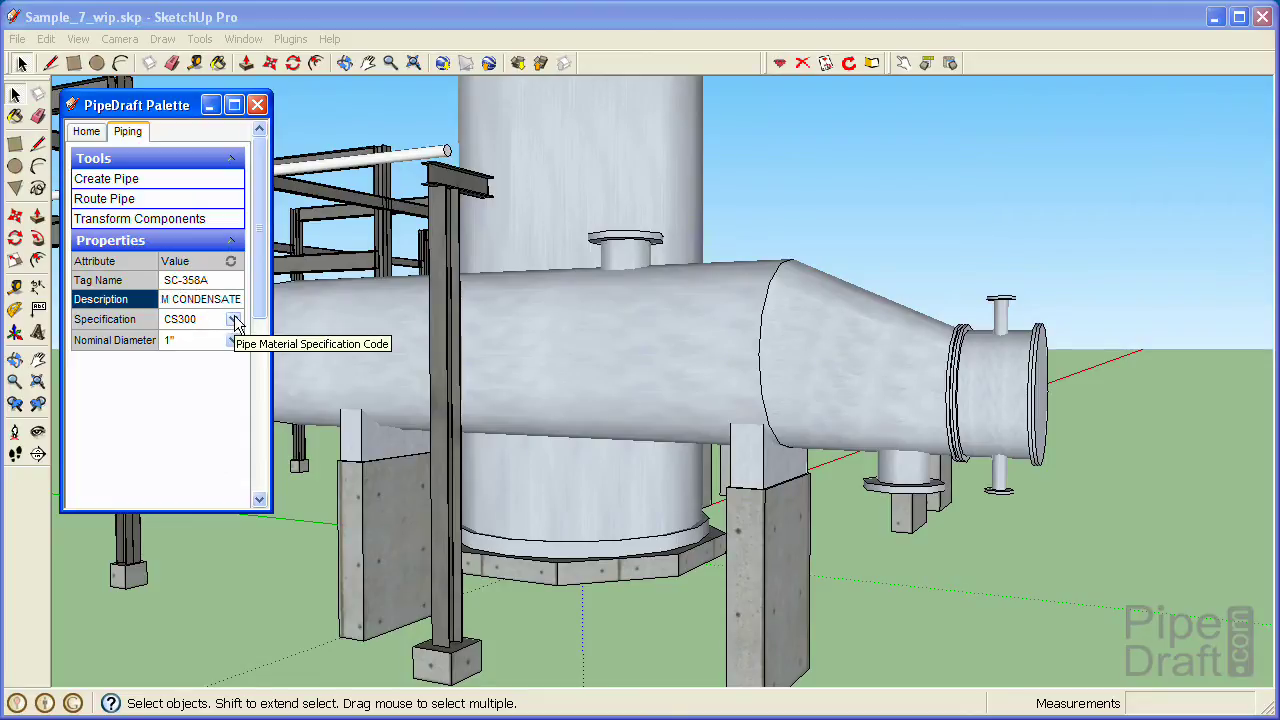
# - Set the pipe specification to CS150 and the nominal diameter to 4"
pyautogui.click(233, 319)
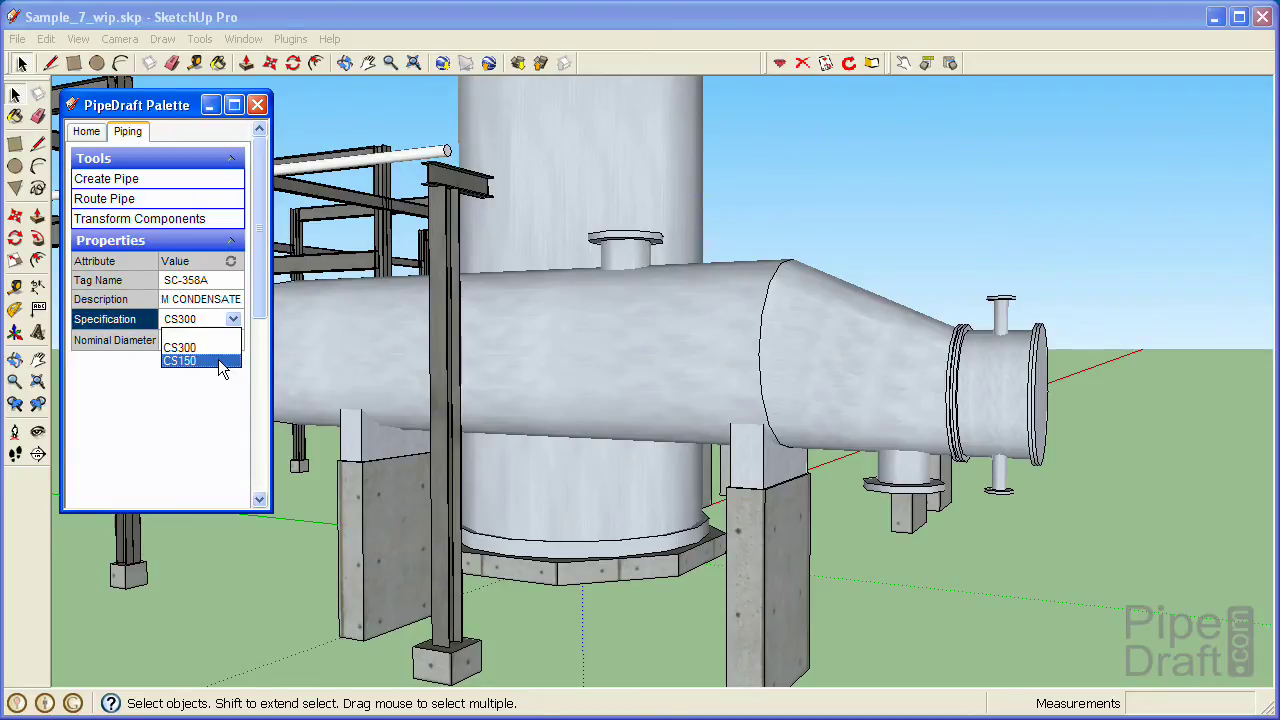
pyautogui.click(221, 361)
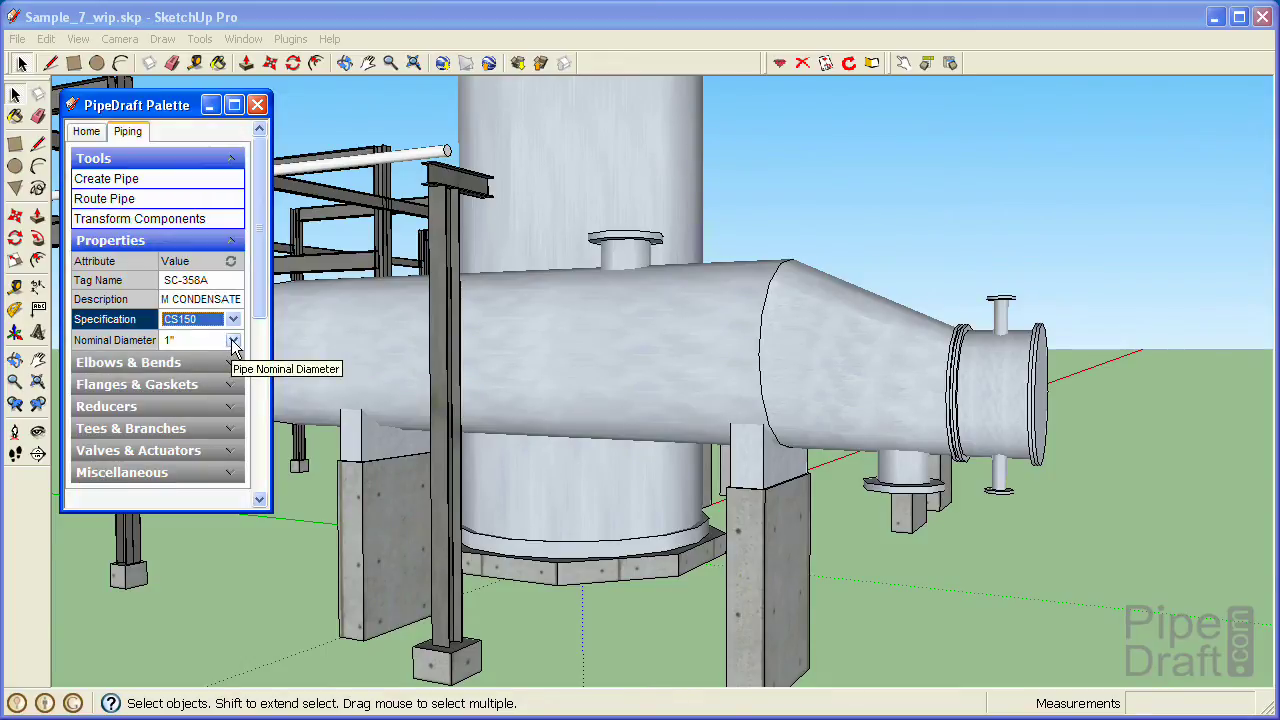
pyautogui.click(233, 341)
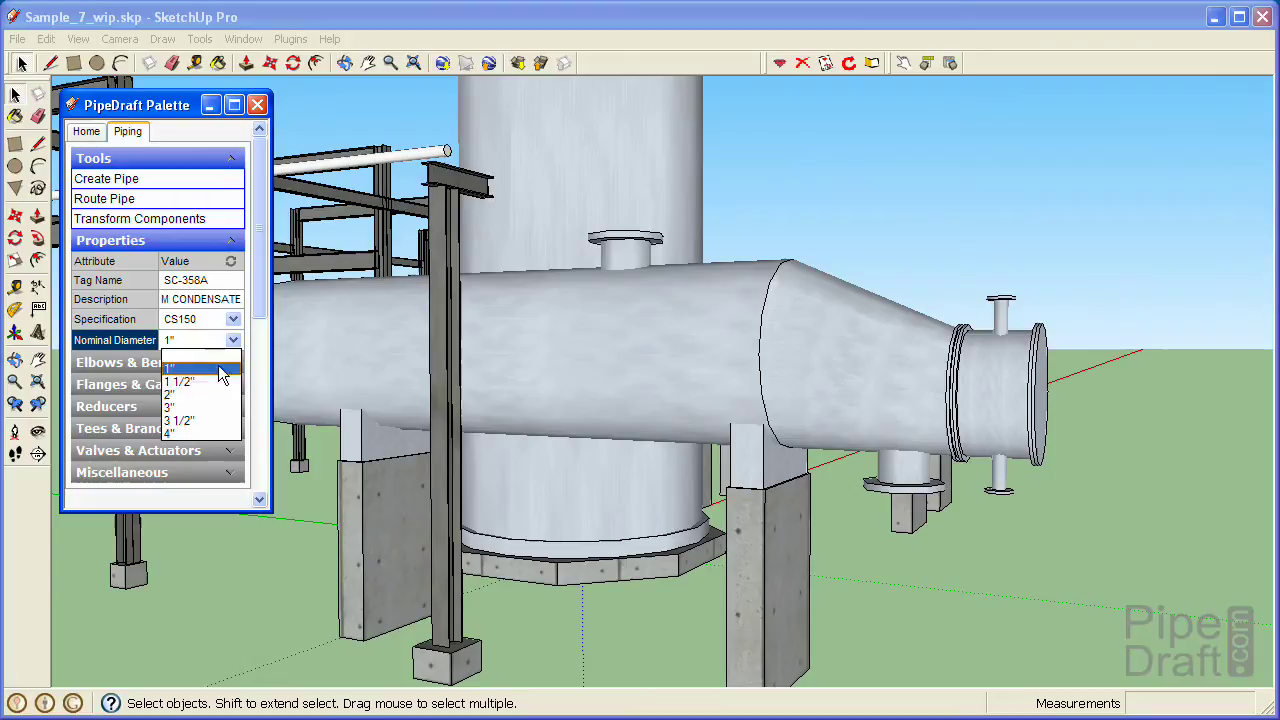
pyautogui.click(209, 432)
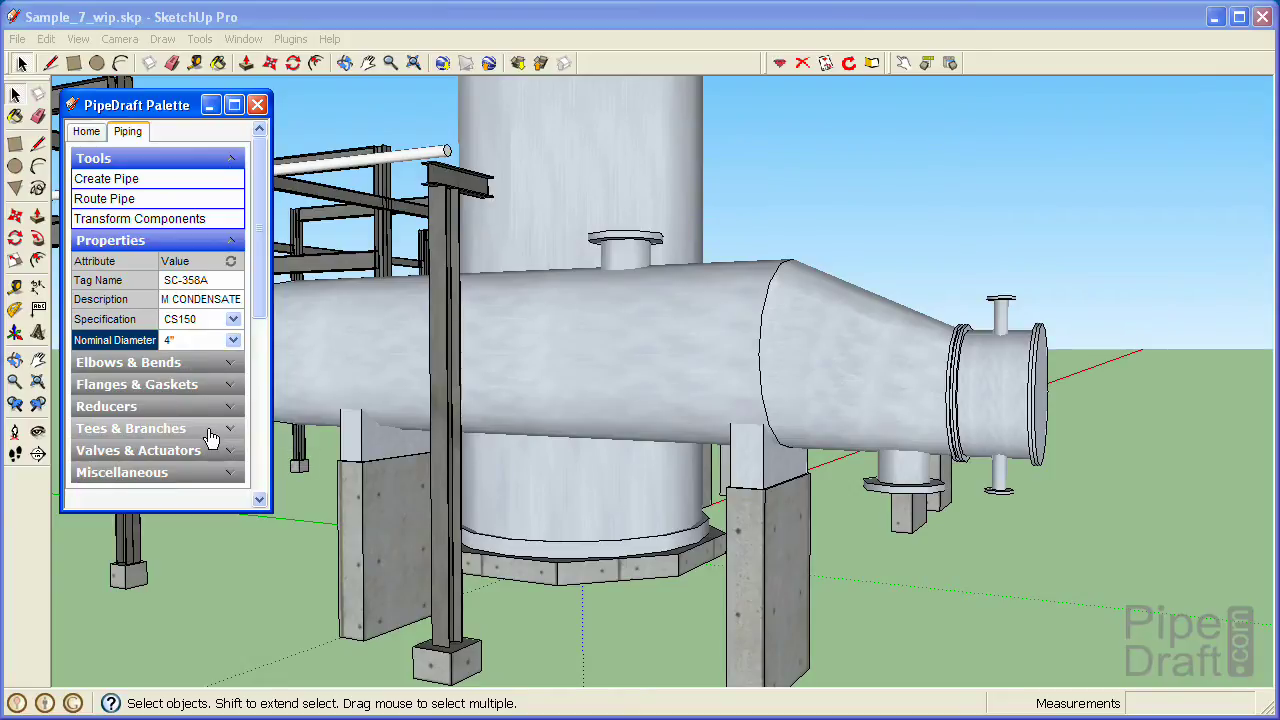
pyautogui.click(628, 22)
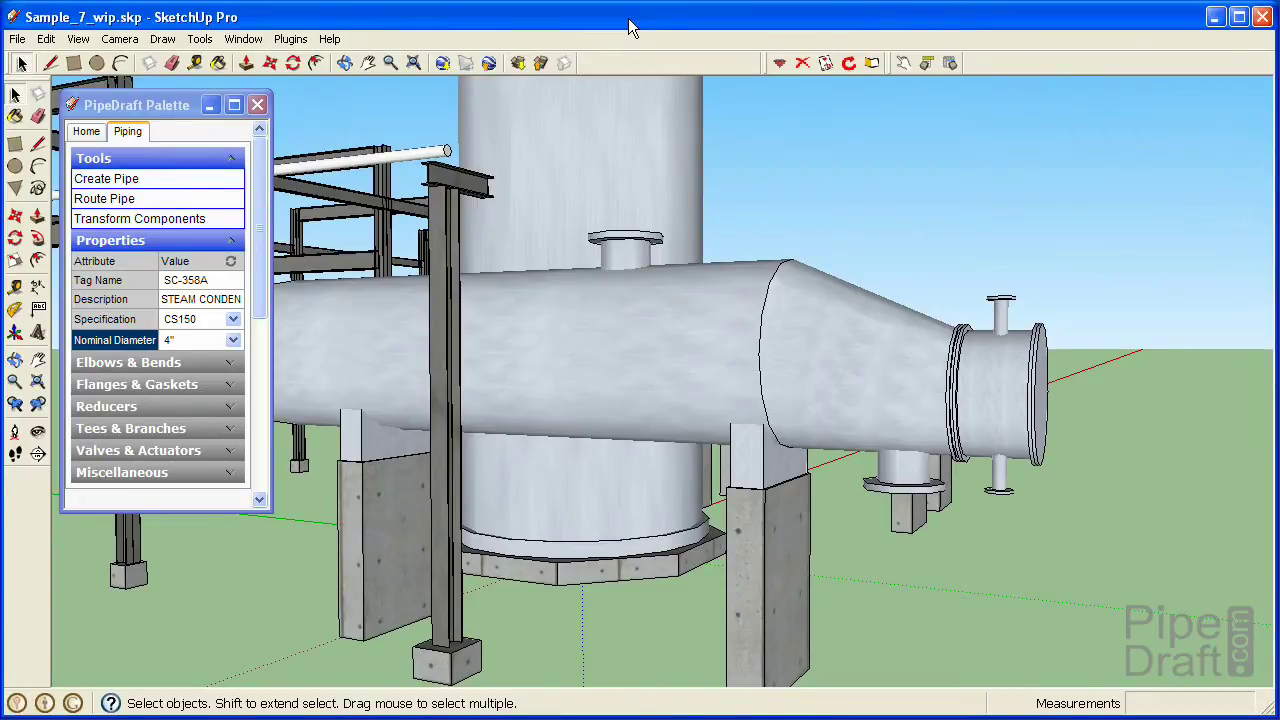
# - Pan down to the footings and measure from the concrete footing base to leave a guide line
pyautogui.press('h')
pyautogui.moveTo(630, 547); pyautogui.dragTo(623, 441)
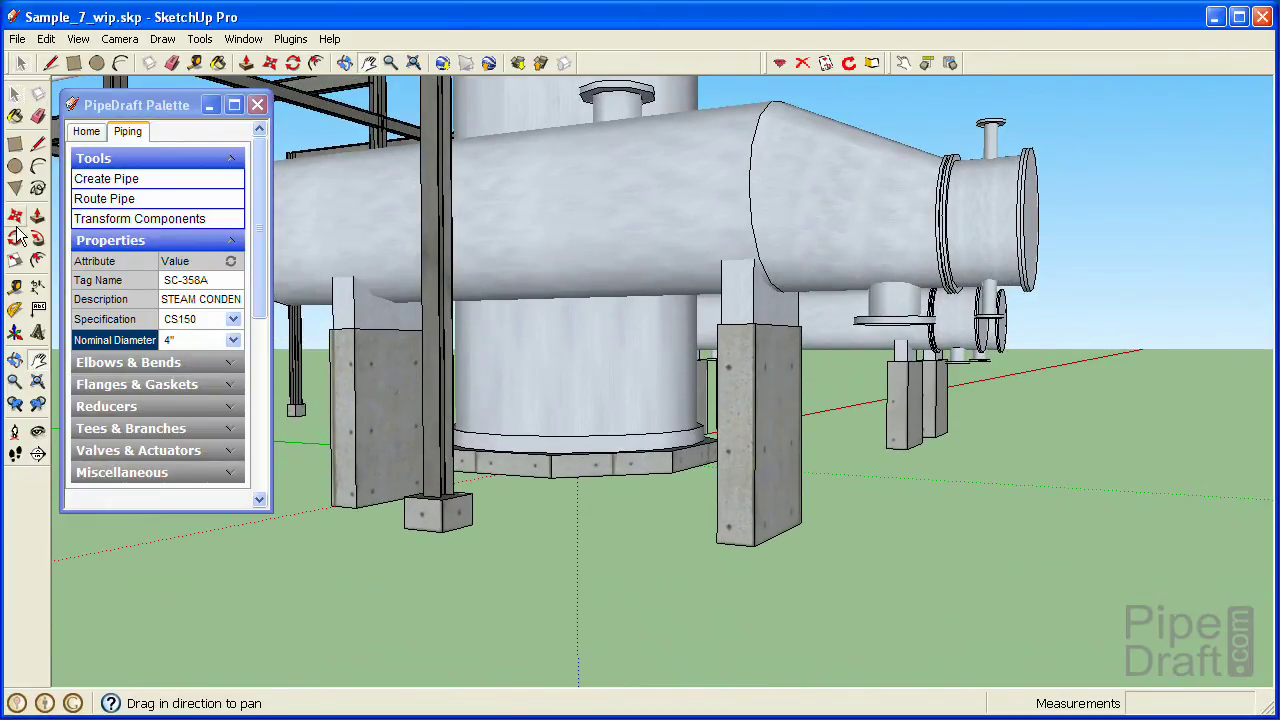
pyautogui.click(15, 287)
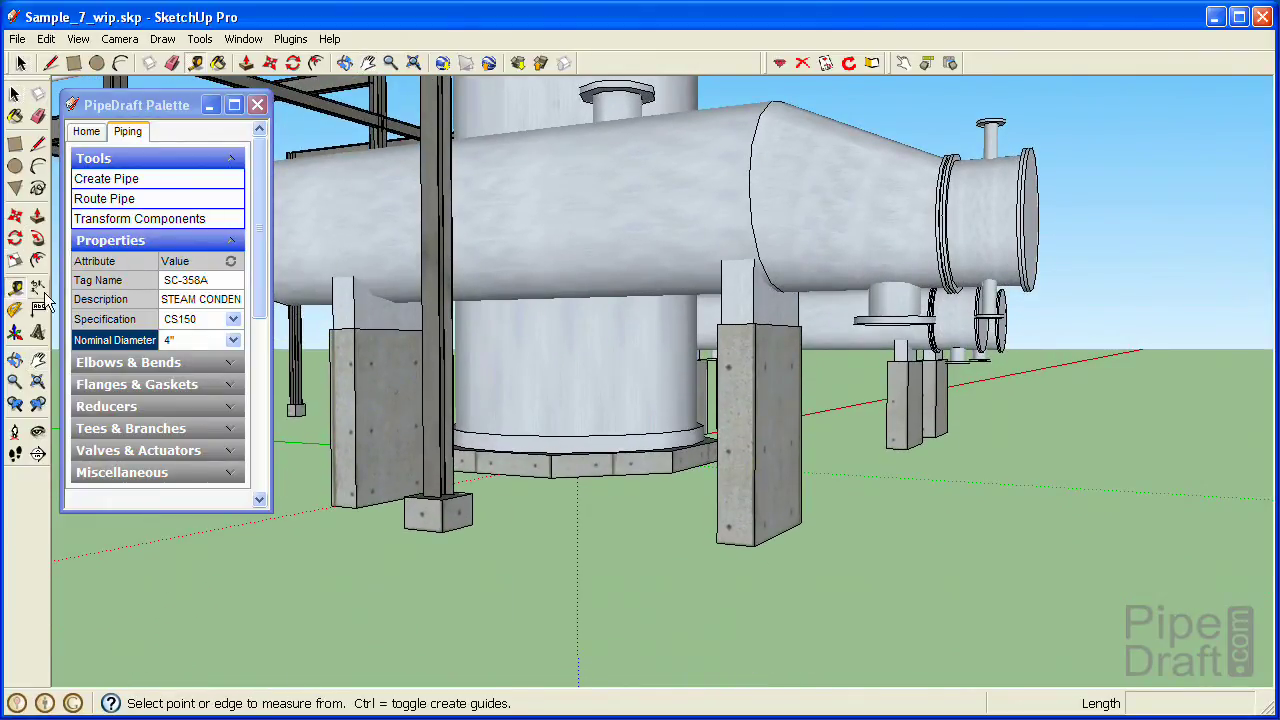
pyautogui.click(449, 512)
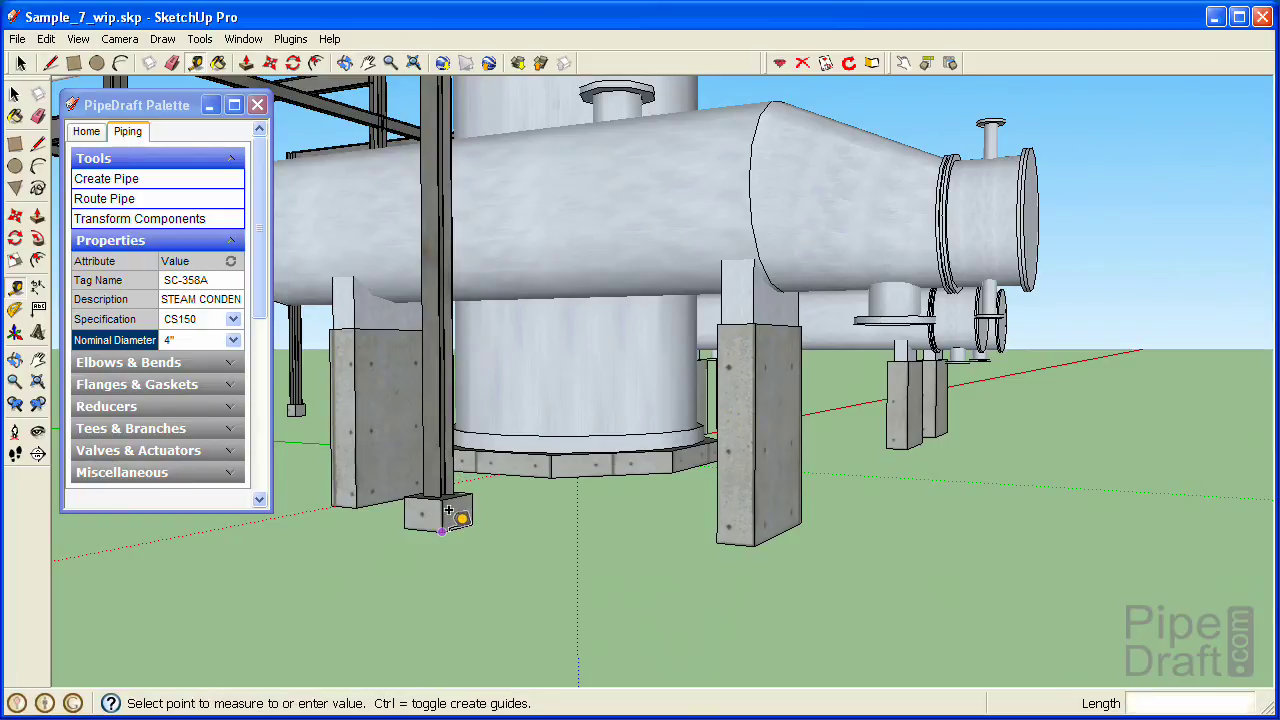
pyautogui.click(620, 549)
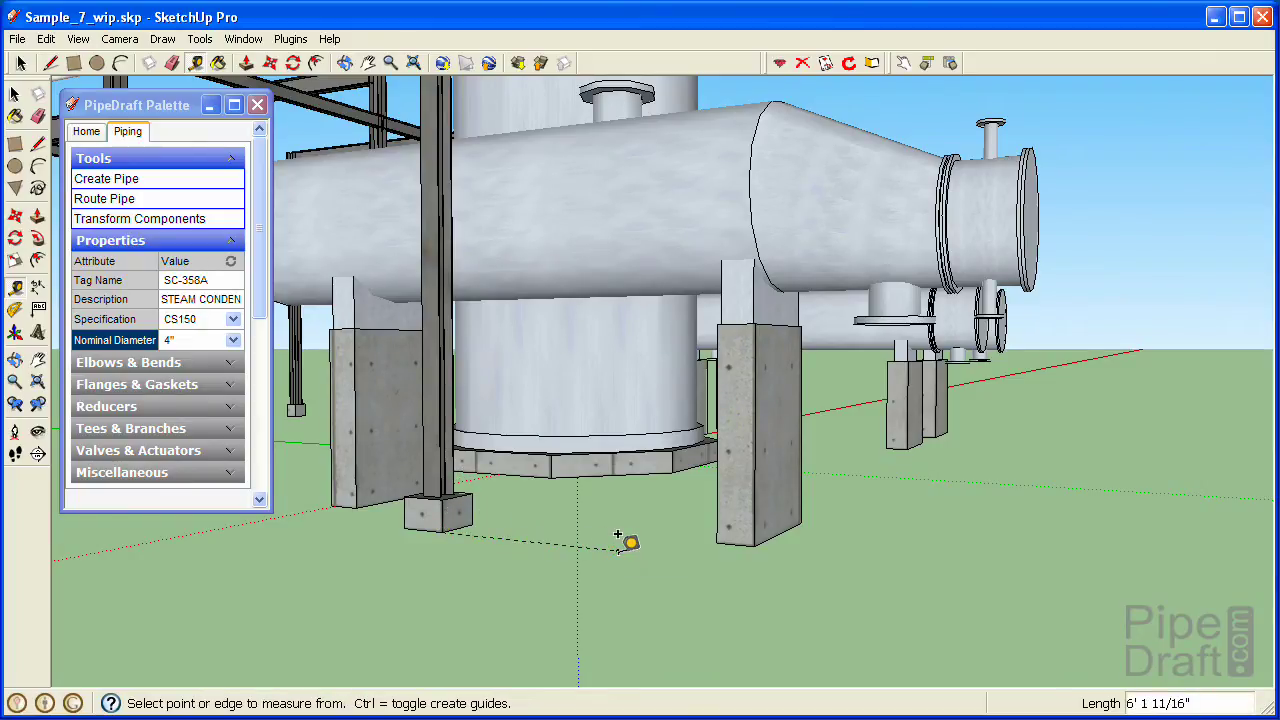
# - Move the dashed guide line 24 up along the blue axis
pyautogui.press('space')
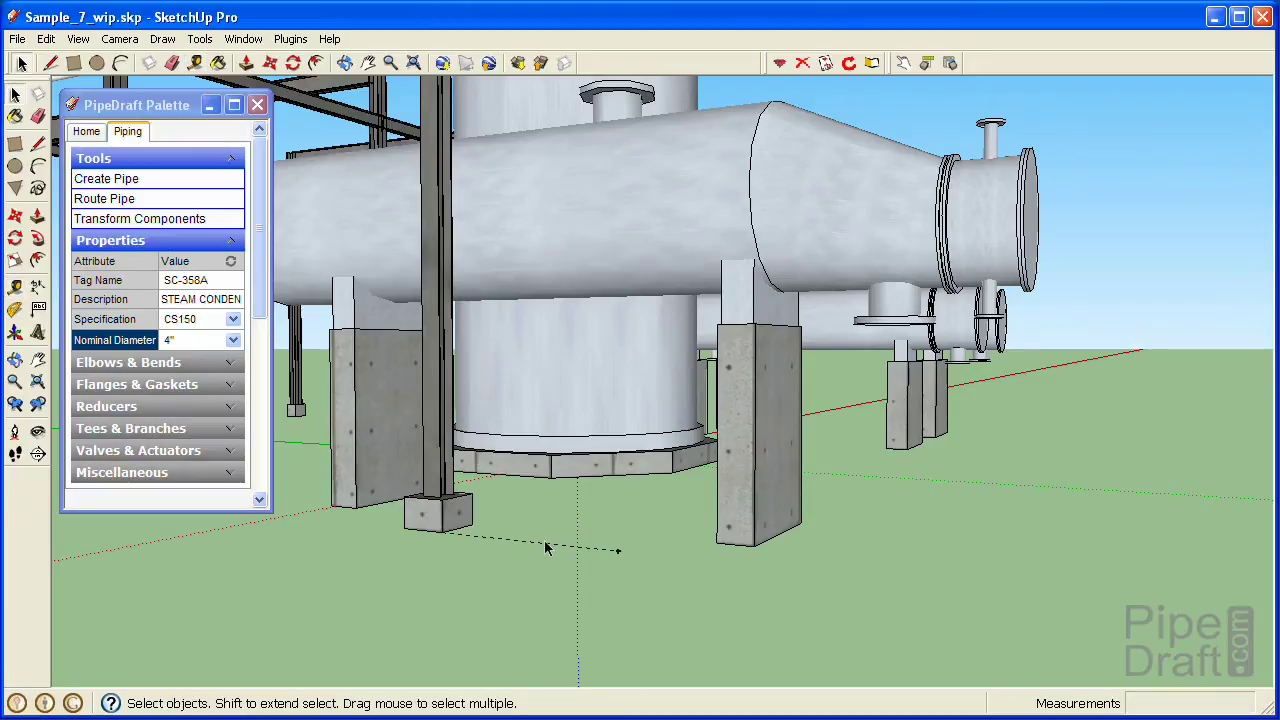
pyautogui.click(547, 548)
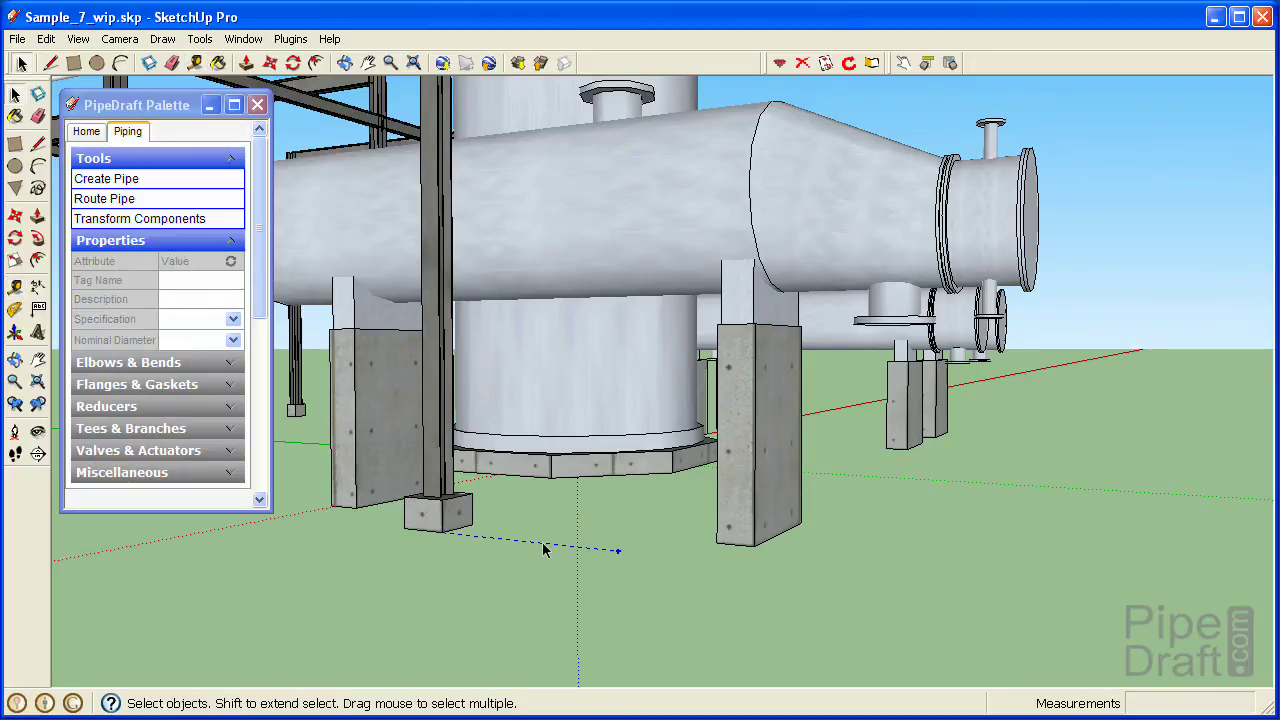
pyautogui.click(270, 63)
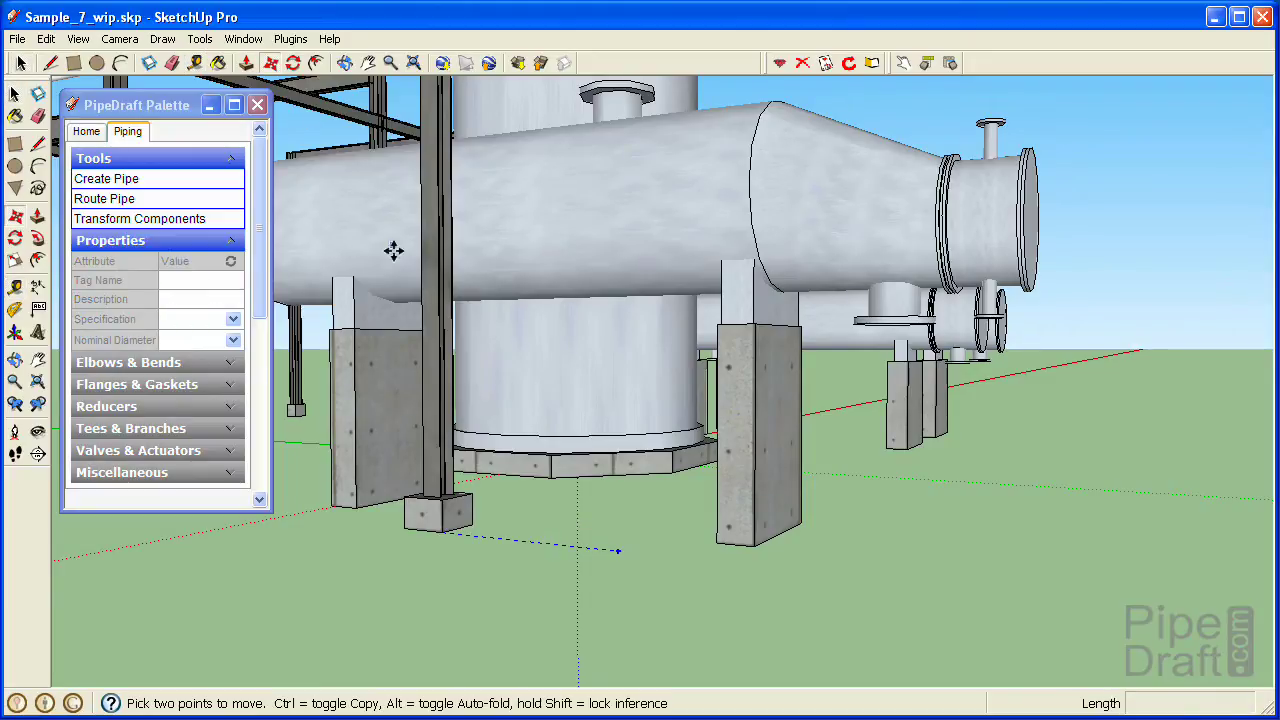
pyautogui.click(524, 617)
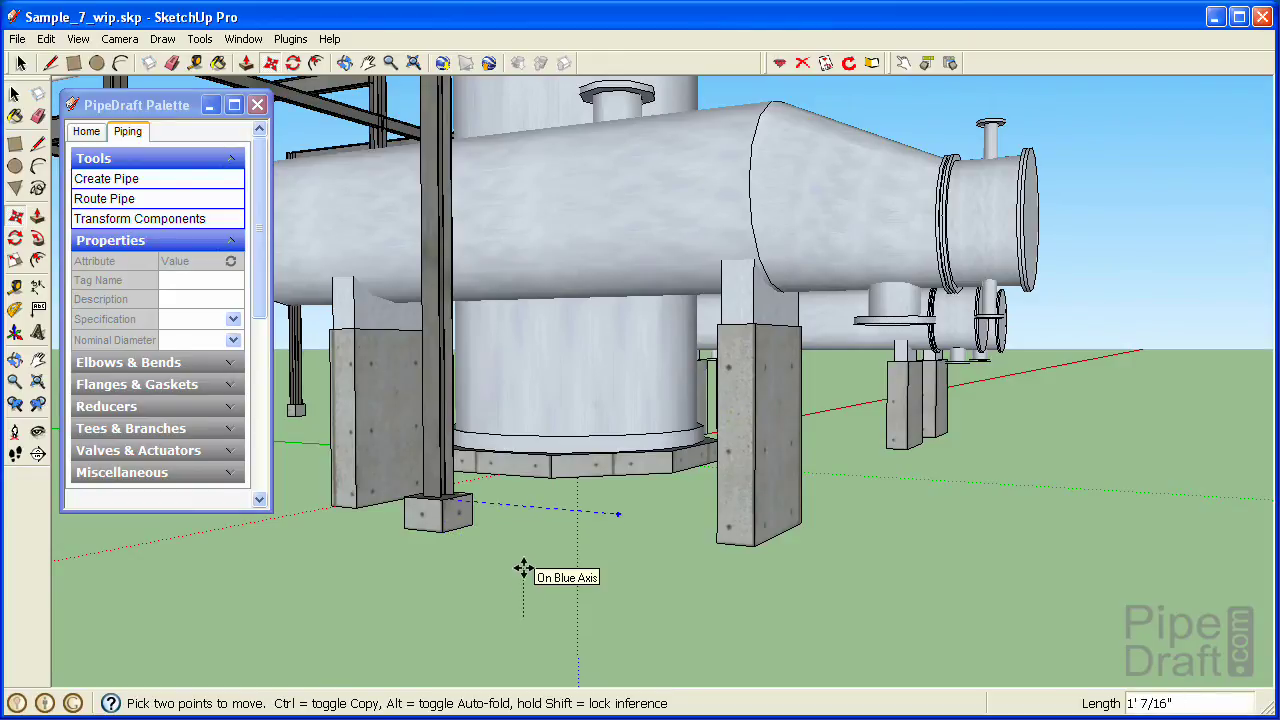
pyautogui.write('24')
pyautogui.press('Return')
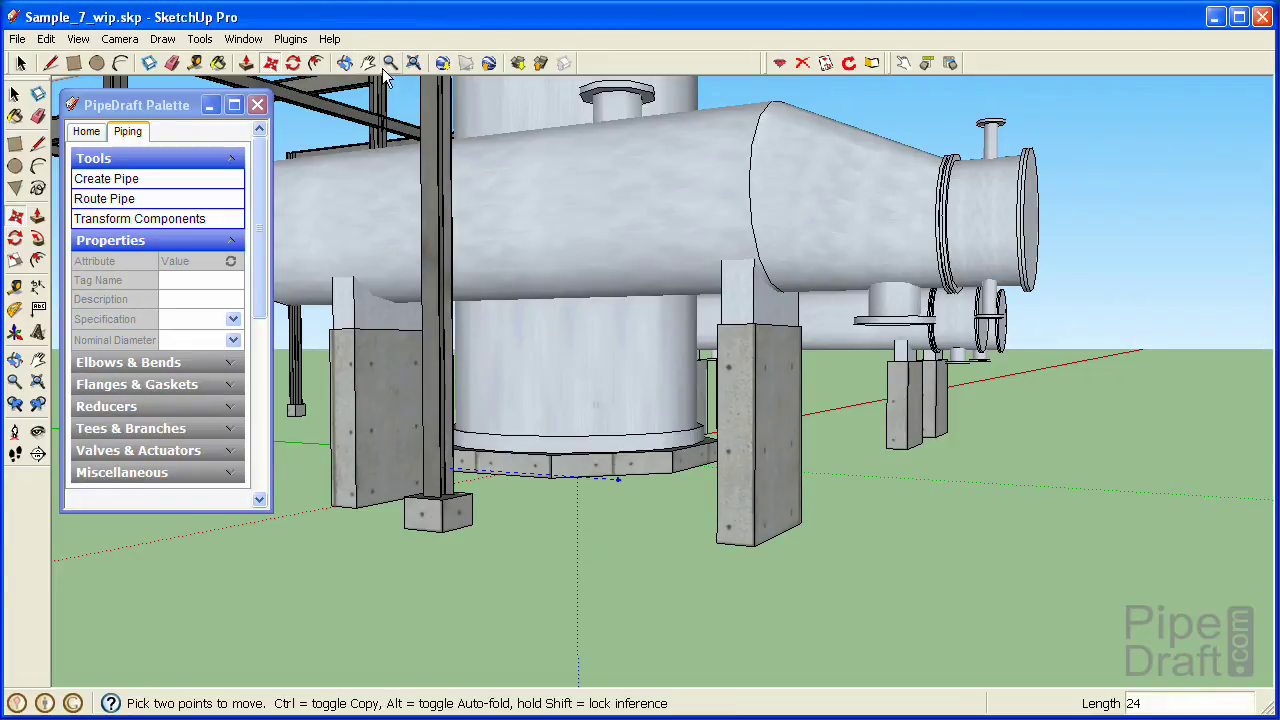
pyautogui.click(344, 62)
# - Orbit to a low angle and pan until the exchangers' bottom nozzles are visible
pyautogui.moveTo(579, 198); pyautogui.dragTo(566, 300)
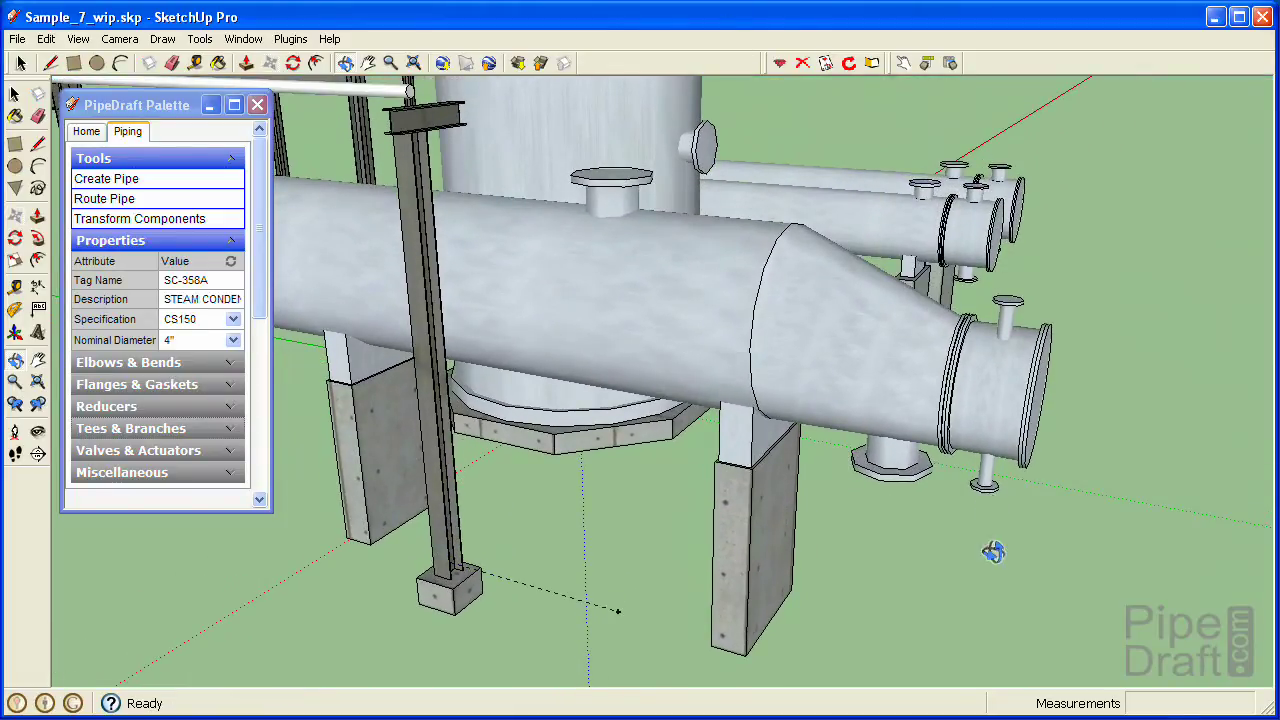
pyautogui.moveTo(966, 589); pyautogui.dragTo(905, 355)
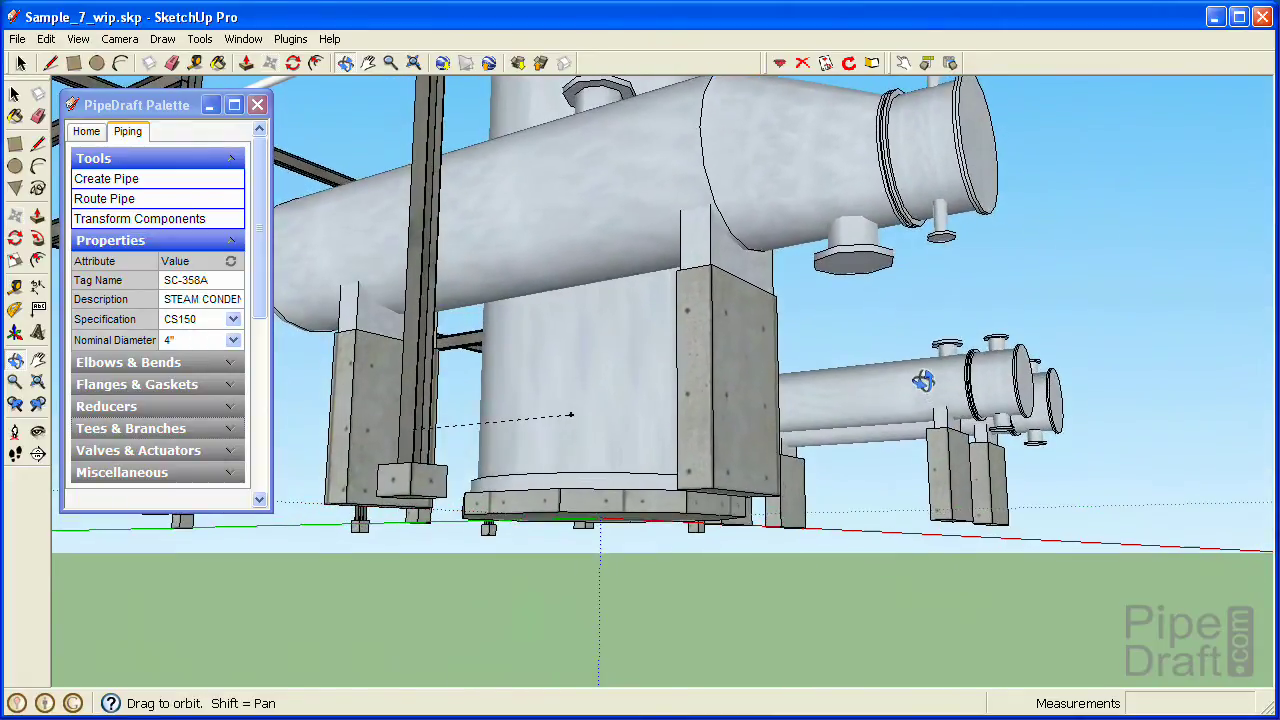
pyautogui.press('h')
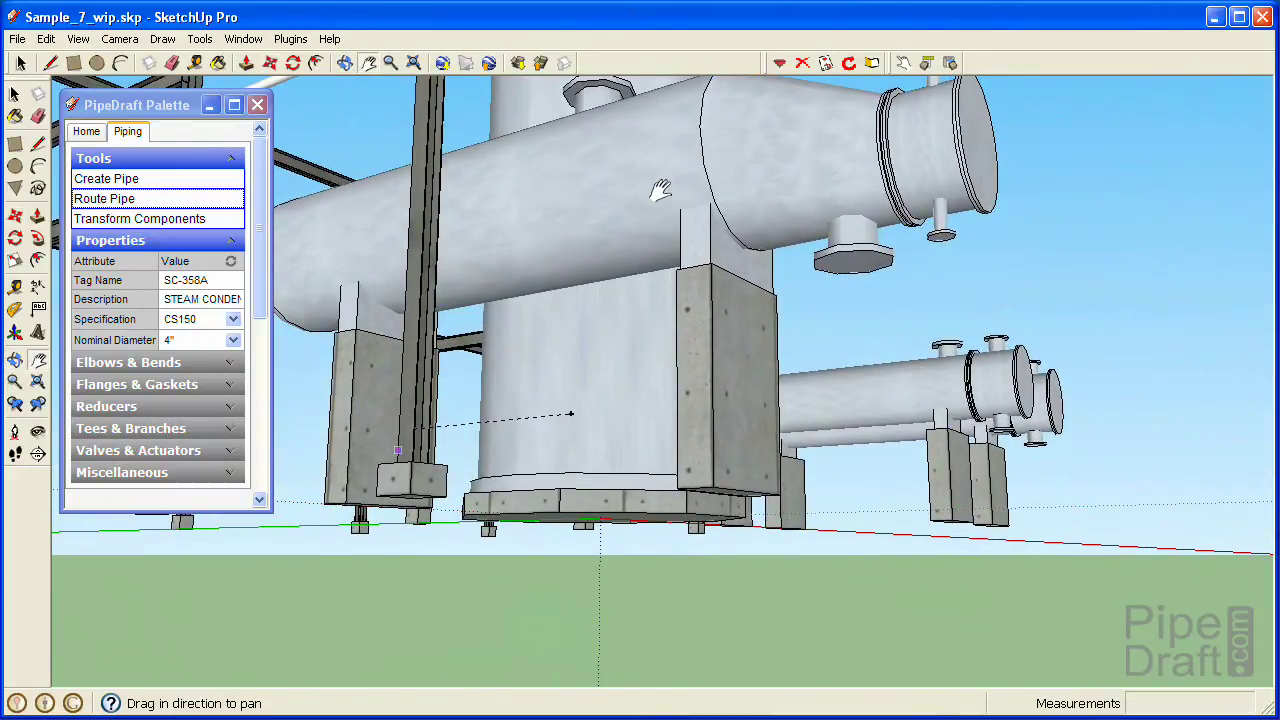
pyautogui.moveTo(660, 190); pyautogui.dragTo(623, 287)
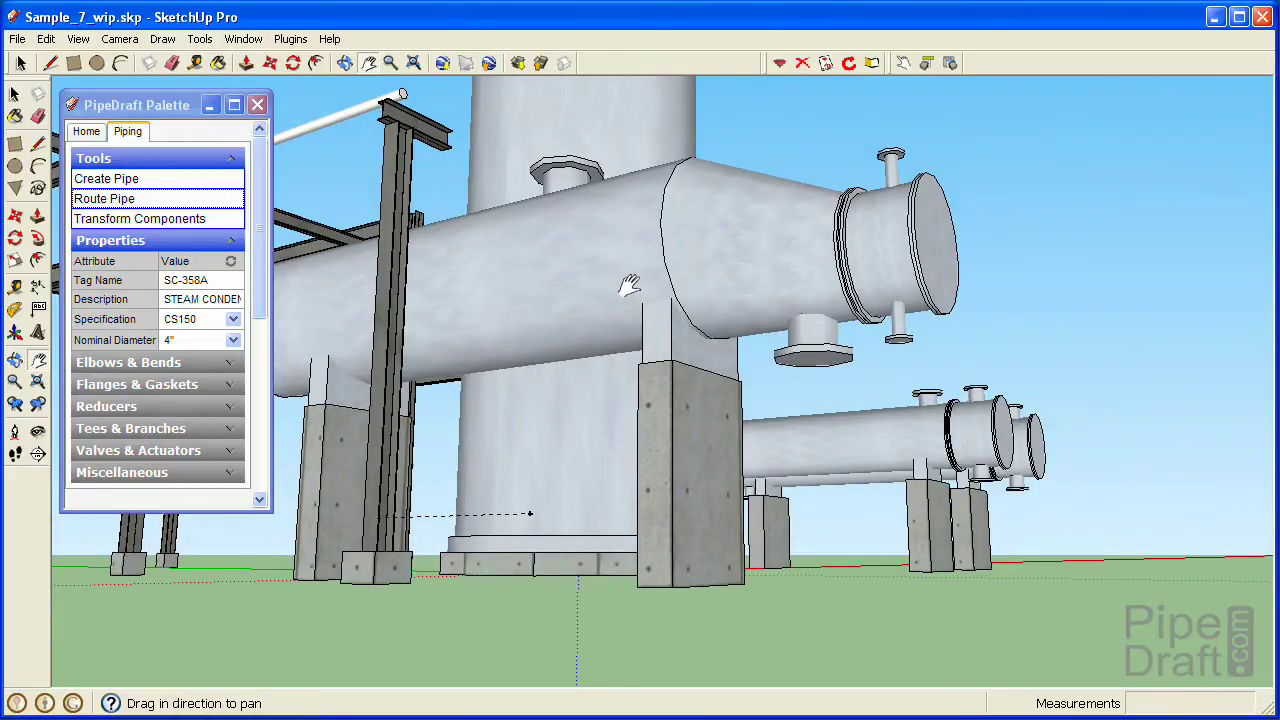
# - Route pipe SC-358A vertically down from the exchanger's bottom nozzle to the guide point's level
pyautogui.click(145, 208)
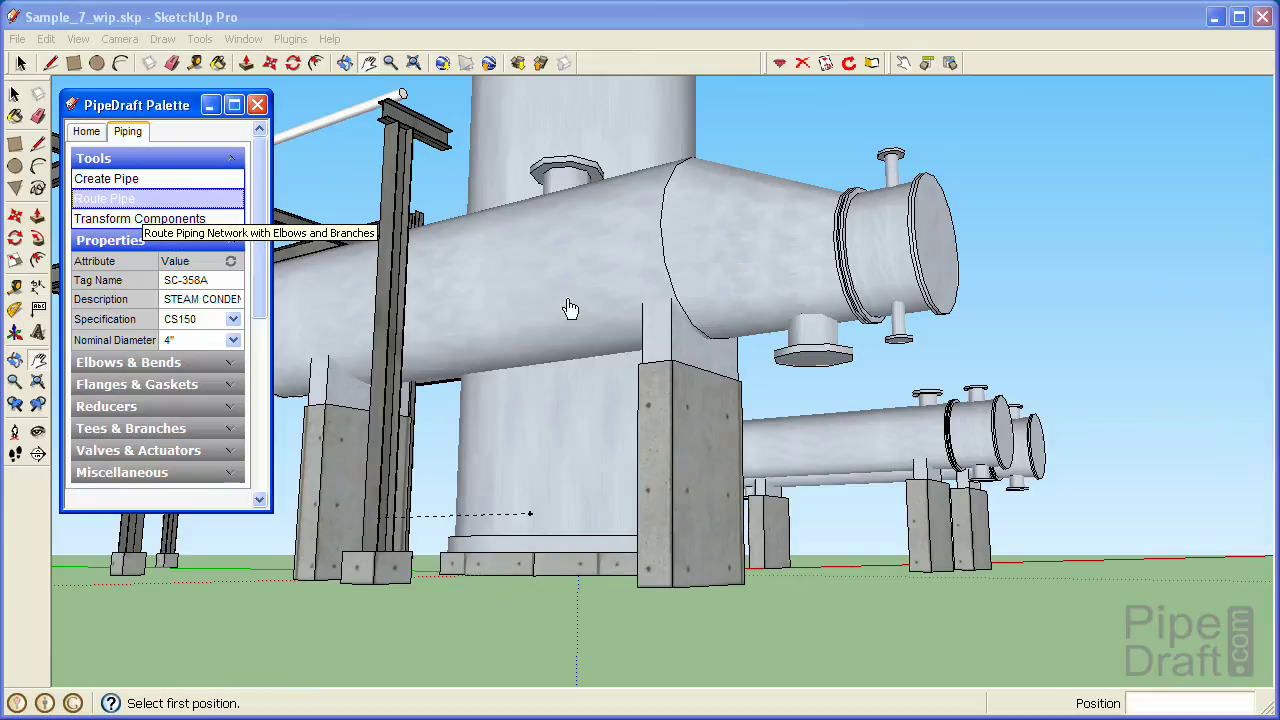
pyautogui.click(903, 352)
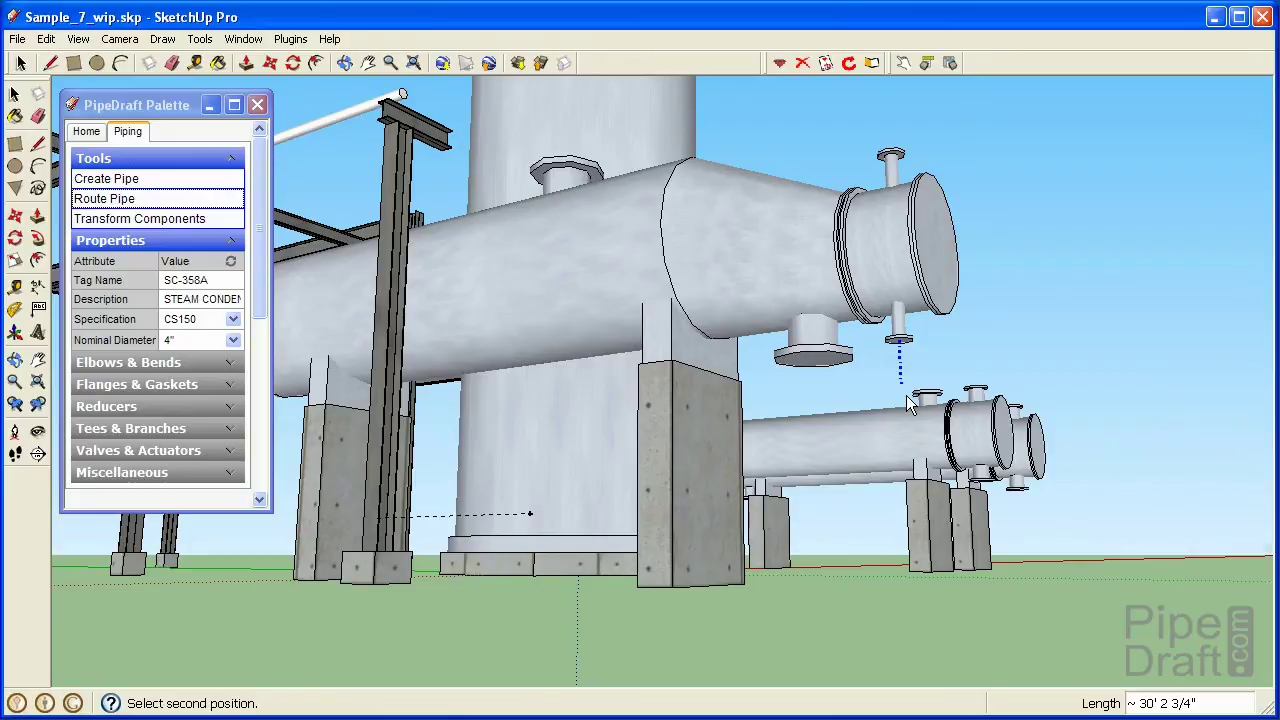
pyautogui.press('Up')
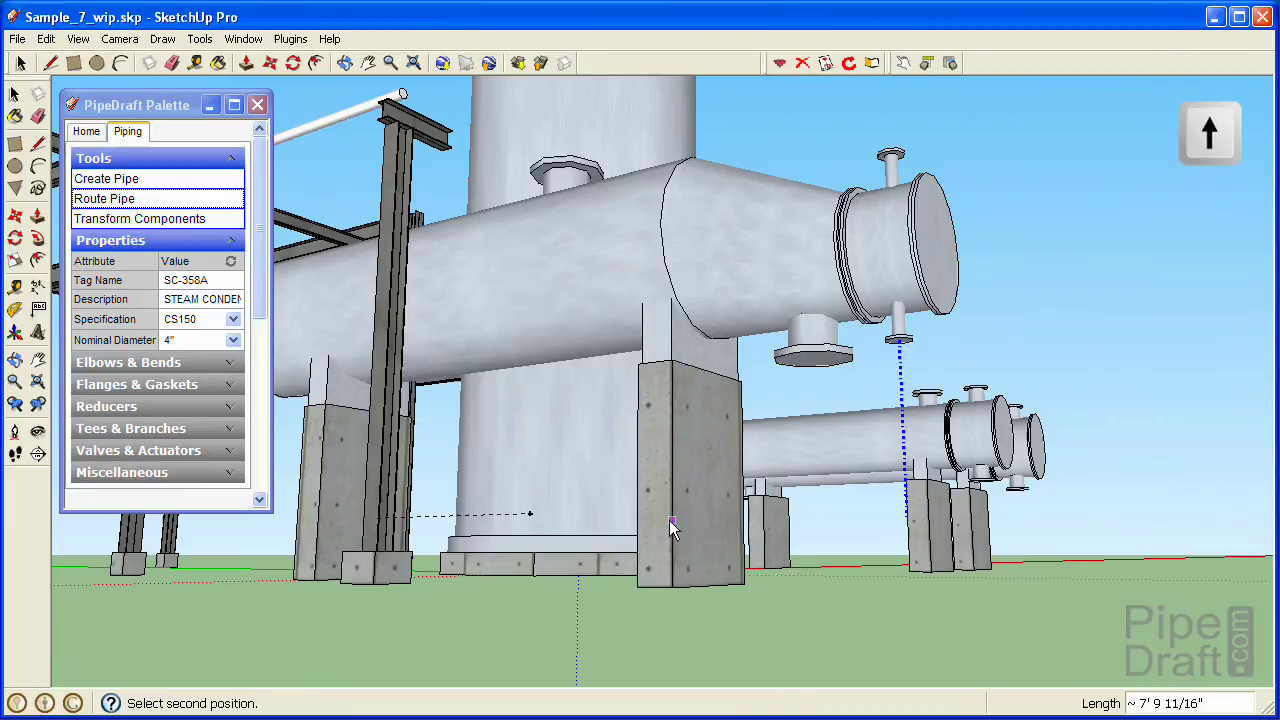
pyautogui.click(529, 517)
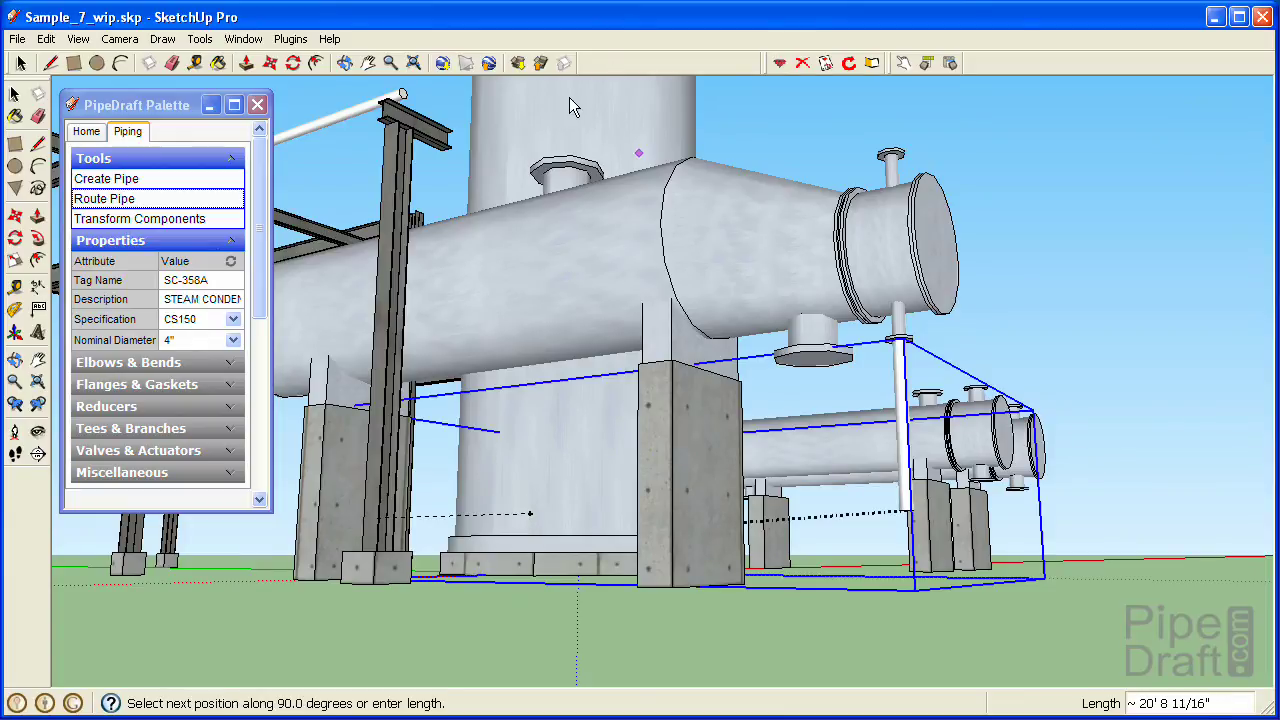
pyautogui.moveTo(551, 200); pyautogui.dragTo(560, 291, button='middle')
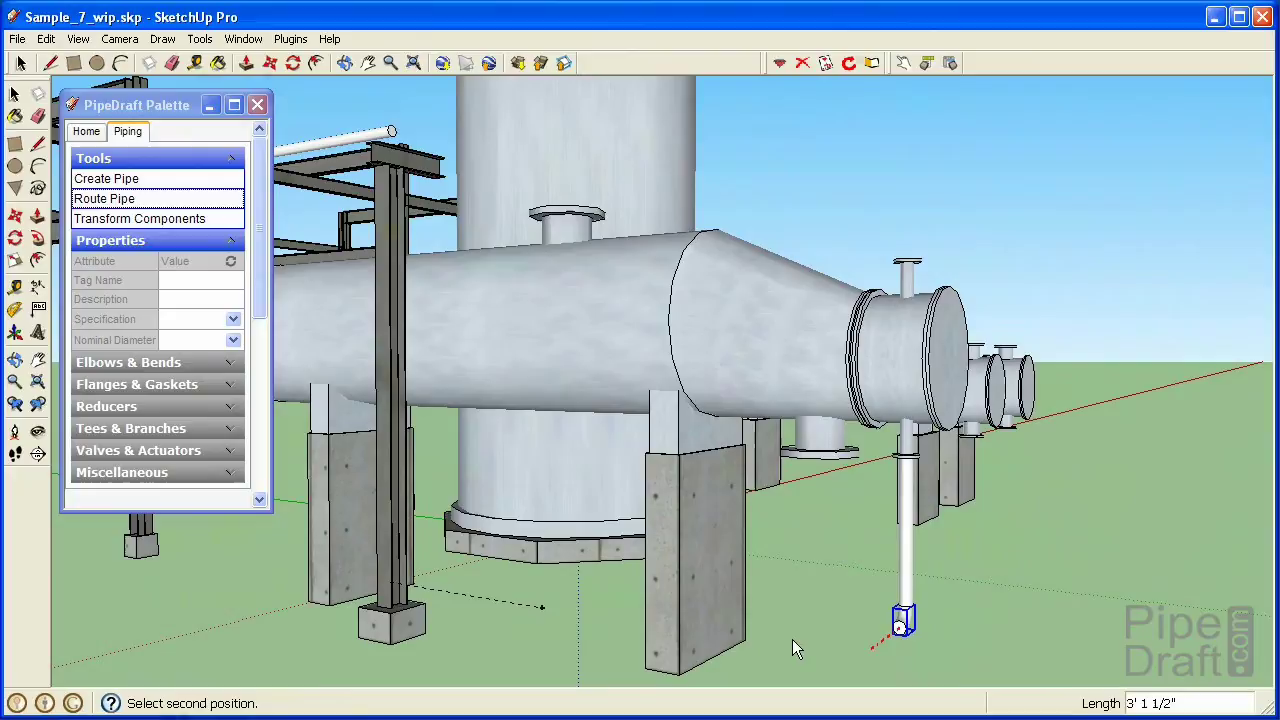
# - Continue the route horizontally to the guide point, then up and into the rack pipe end
pyautogui.press('Right')
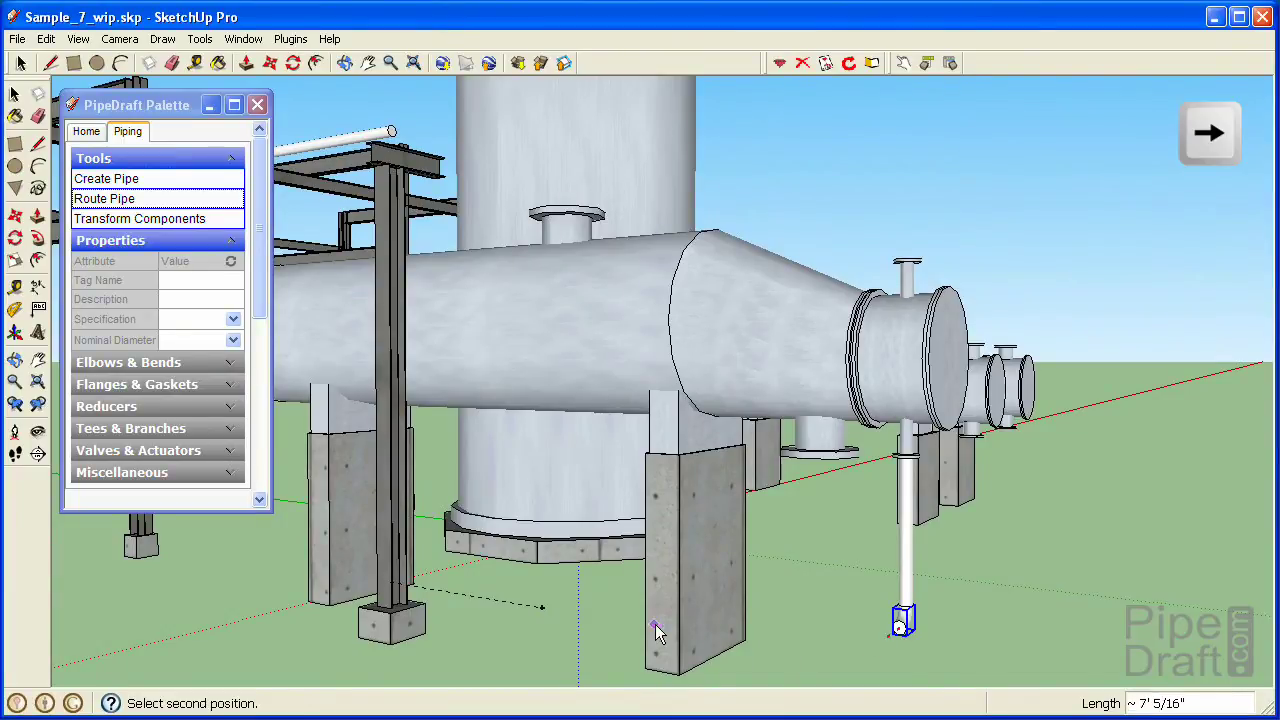
pyautogui.click(393, 136)
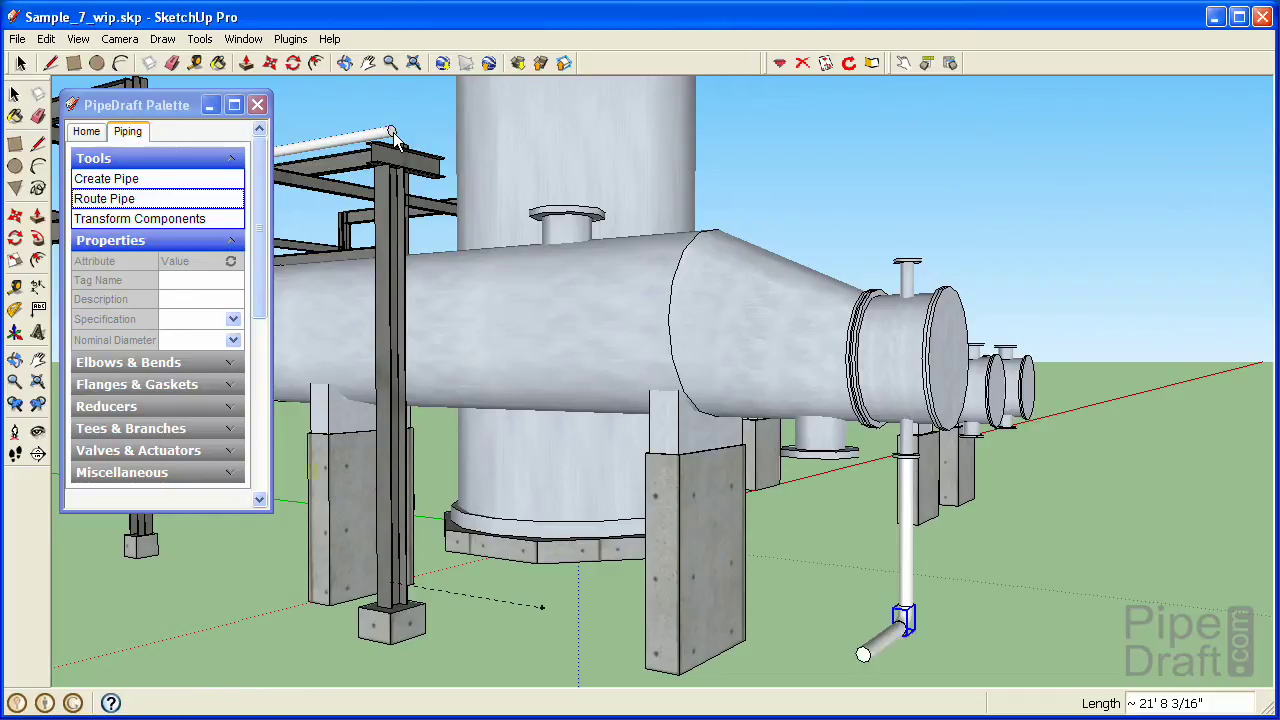
pyautogui.click(539, 610)
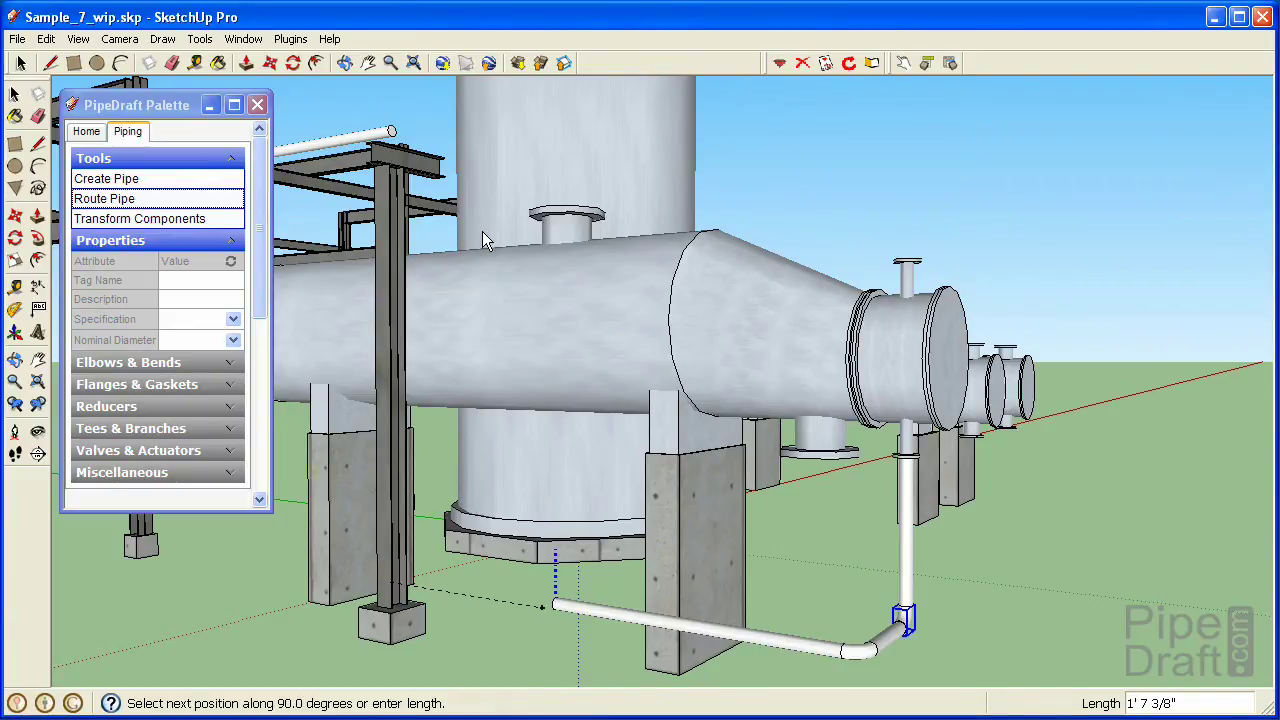
pyautogui.click(392, 134)
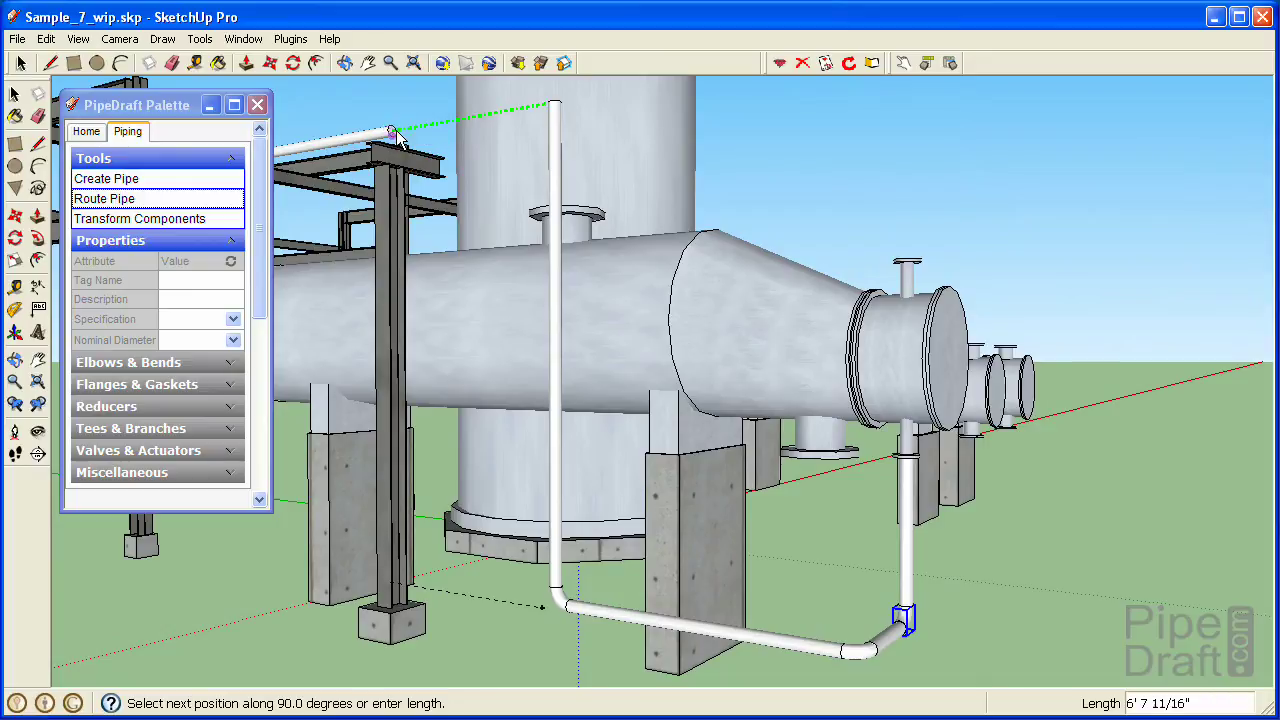
pyautogui.click(398, 138)
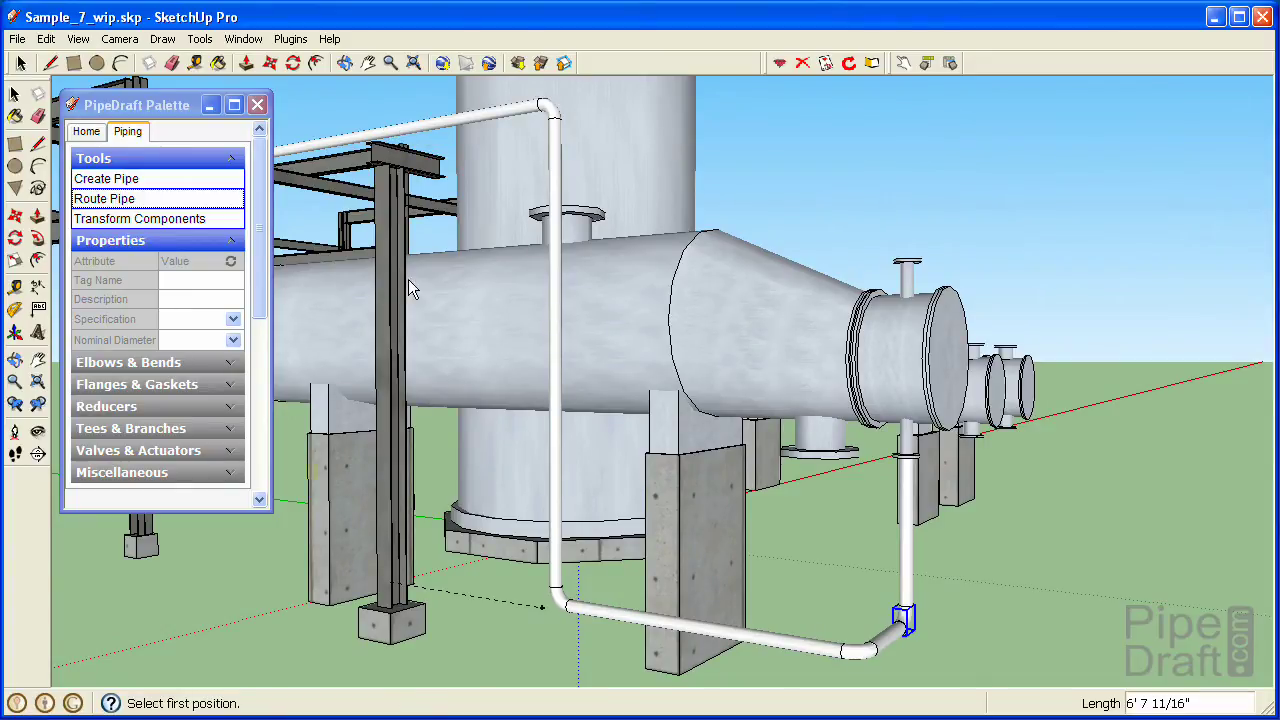
pyautogui.press('Escape')
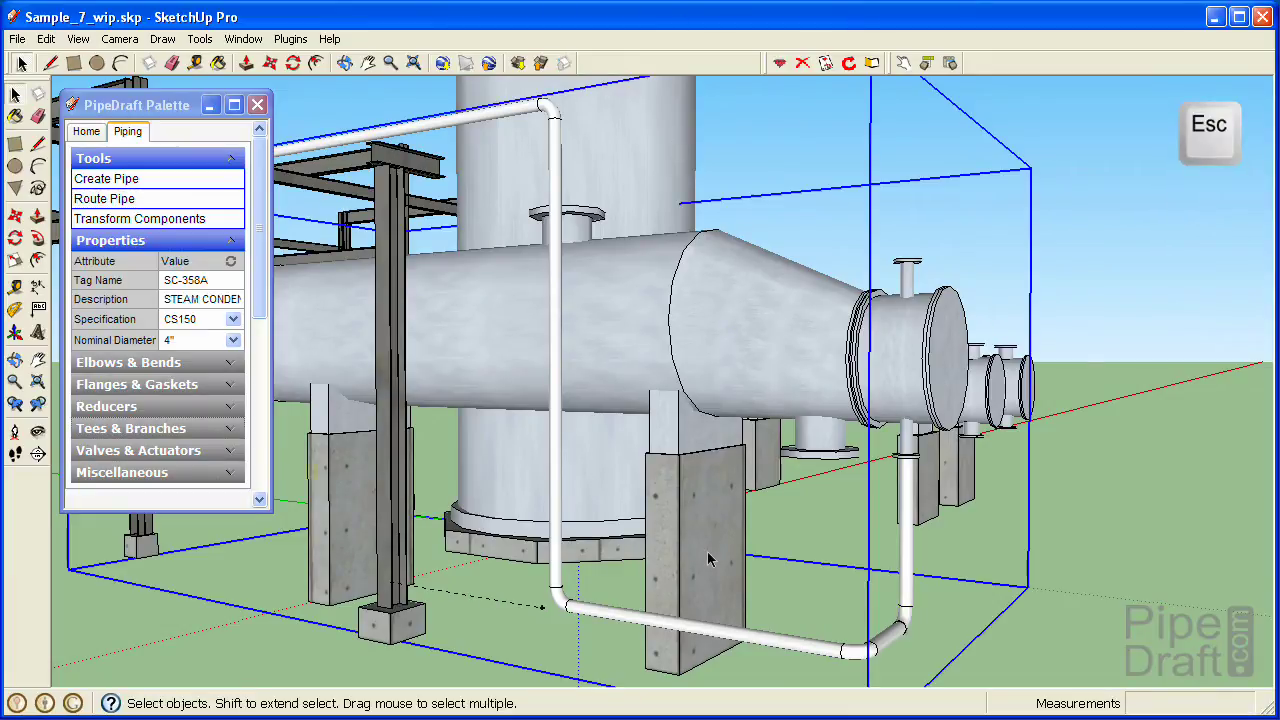
# - Zoom in and orbit to look closely along the lower horizontal pipe run
pyautogui.press('z')
pyautogui.moveTo(708, 558); pyautogui.dragTo(611, 363)
pyautogui.press('h')
pyautogui.press('o')
pyautogui.moveTo(461, 214); pyautogui.dragTo(560, 297)
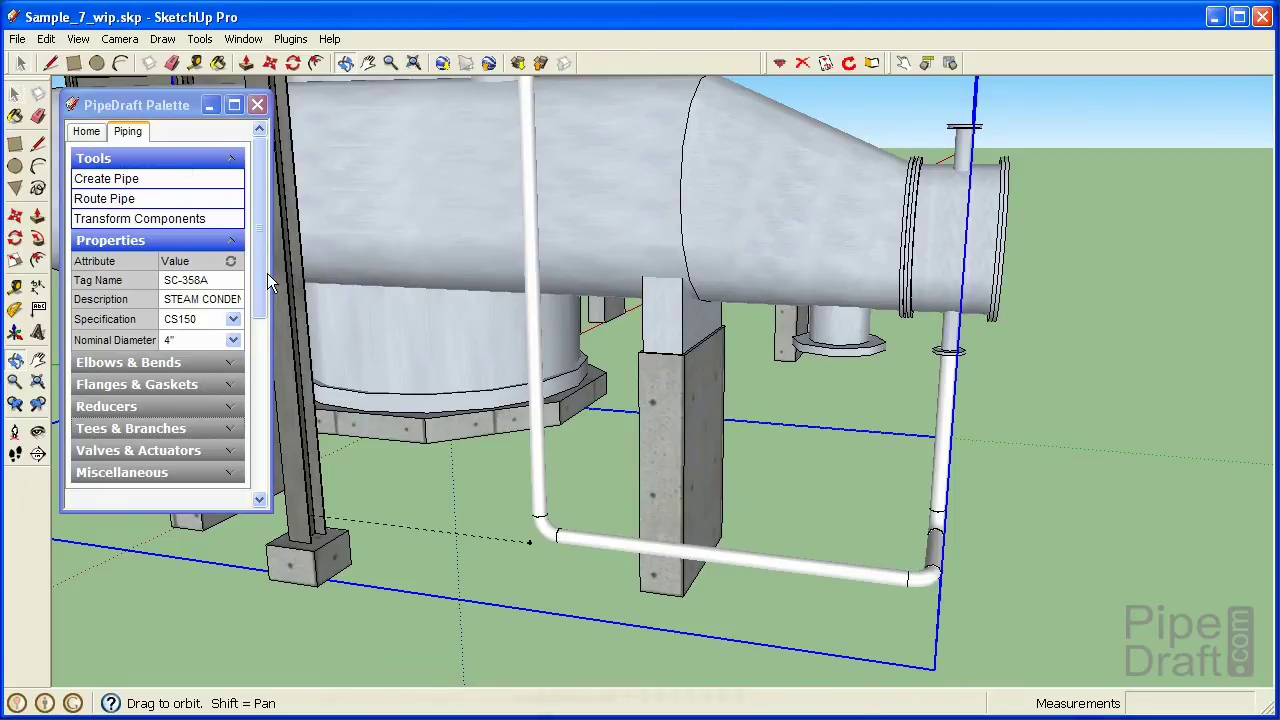
# - Place a 4x4x3 REDUCING TEE on the lower pipe run and rotate its branch into position
pyautogui.click(143, 430)
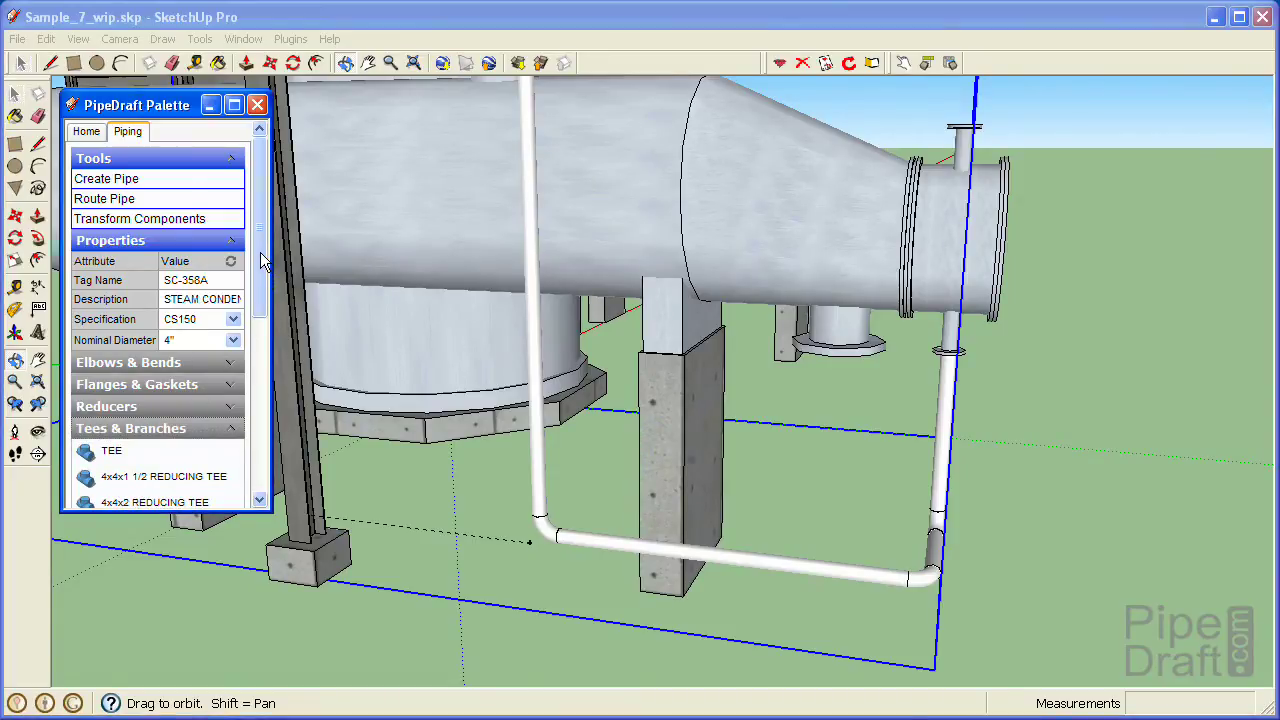
pyautogui.moveTo(260, 252); pyautogui.dragTo(259, 379)
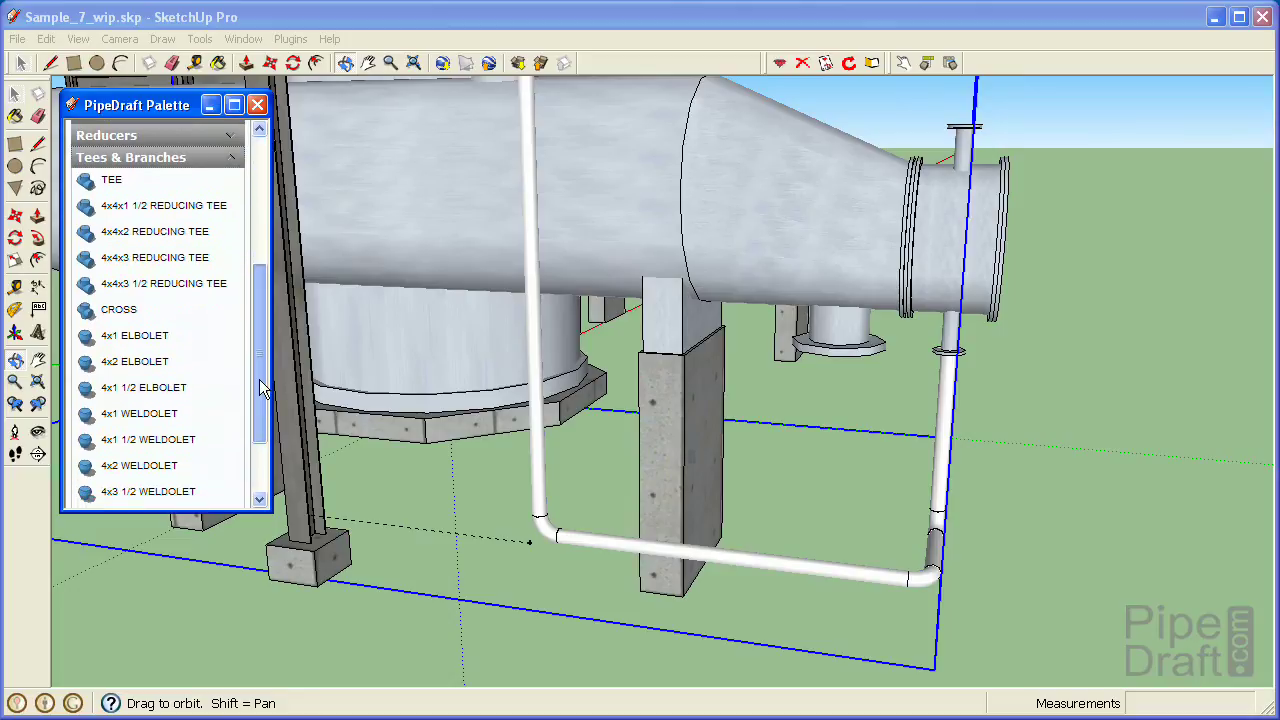
pyautogui.click(153, 262)
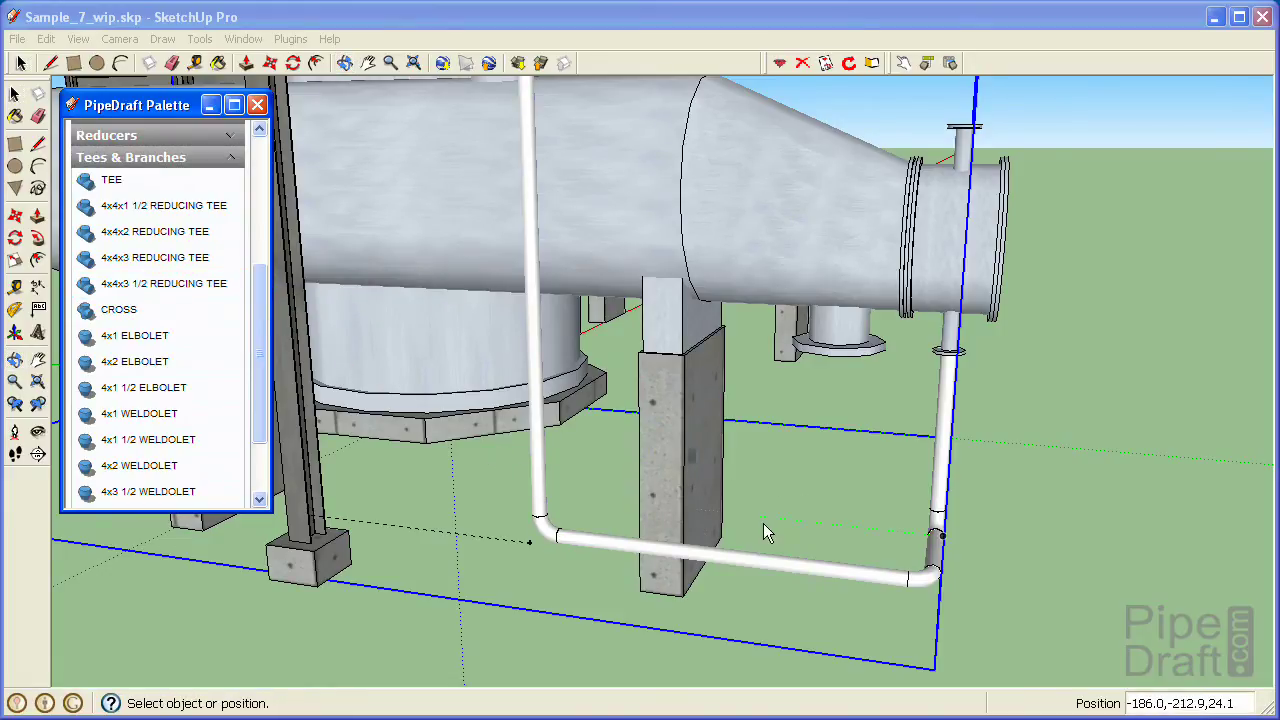
pyautogui.click(811, 569)
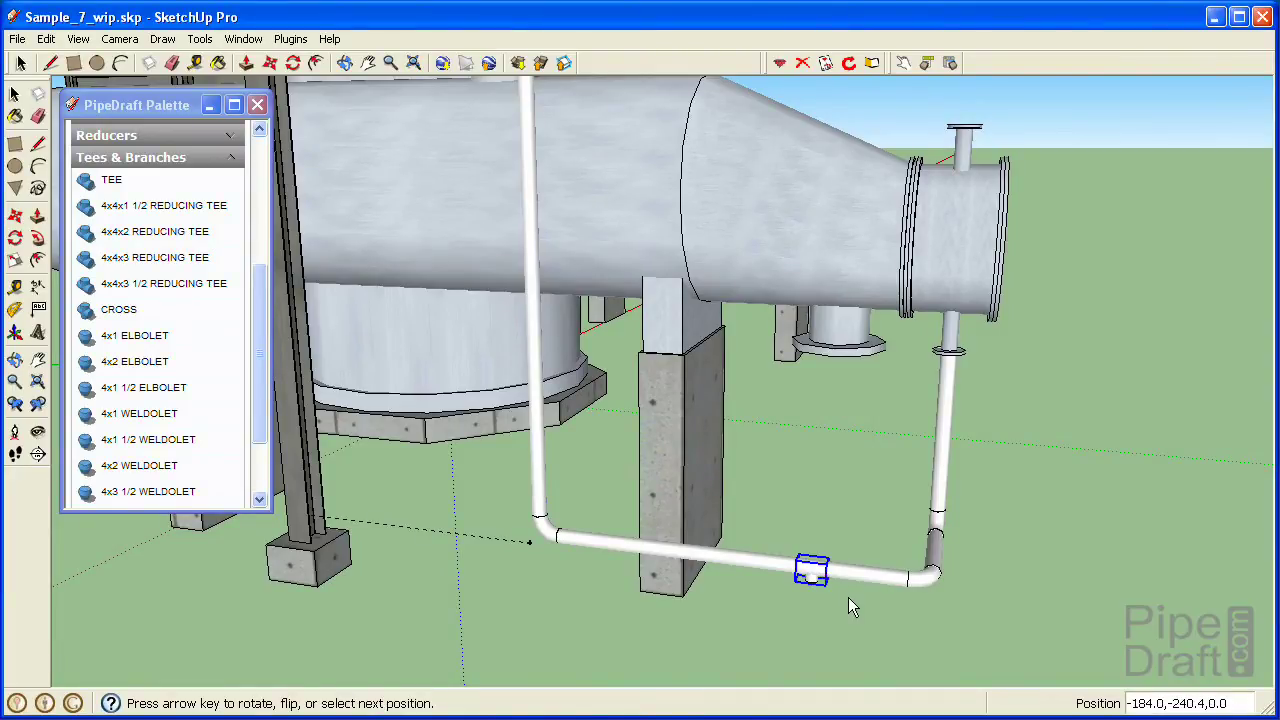
pyautogui.press('Down')
pyautogui.press('Down')
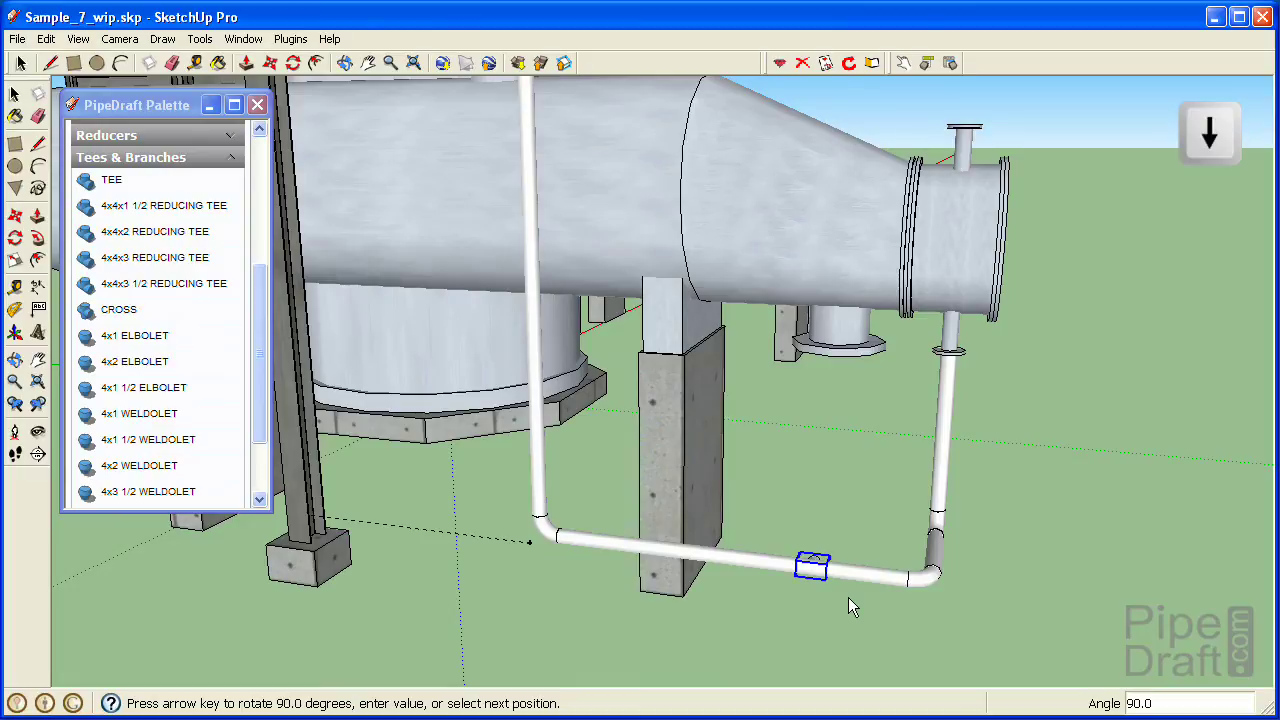
pyautogui.press('Down')
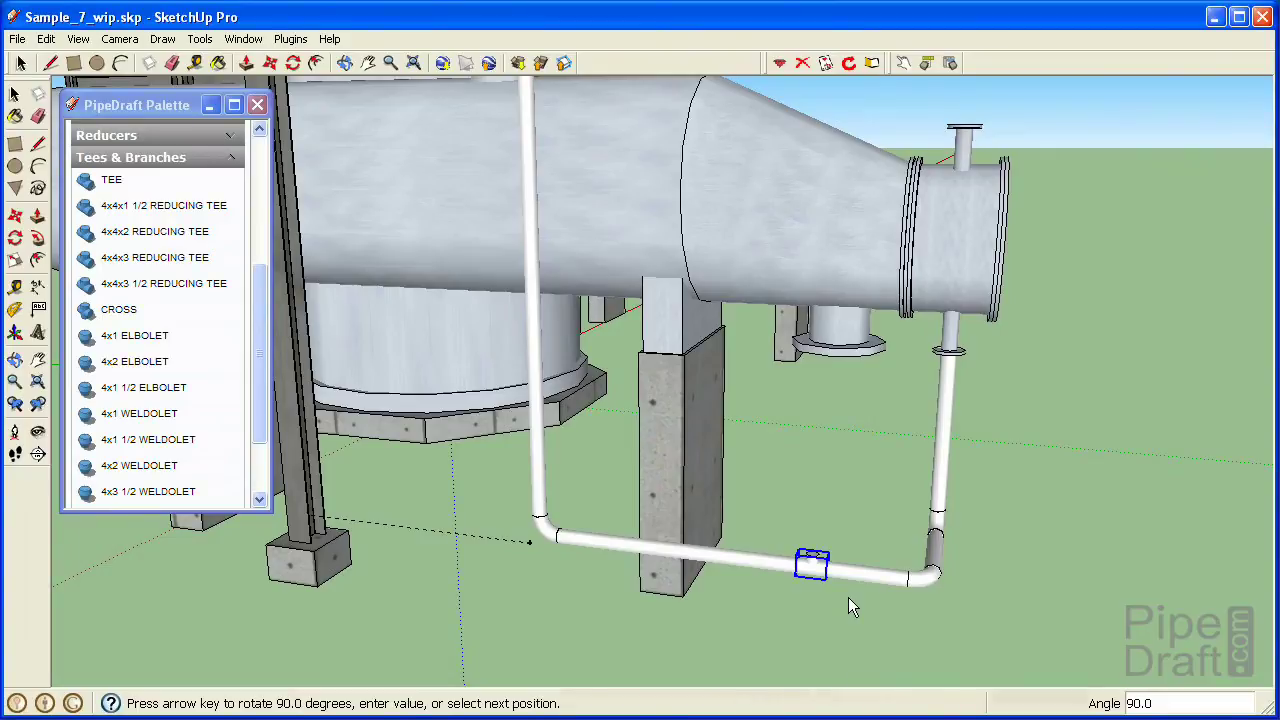
# - Finish placing the tee, then route a bypass from its branch up and across to the left vertical pipe
pyautogui.press('Escape')
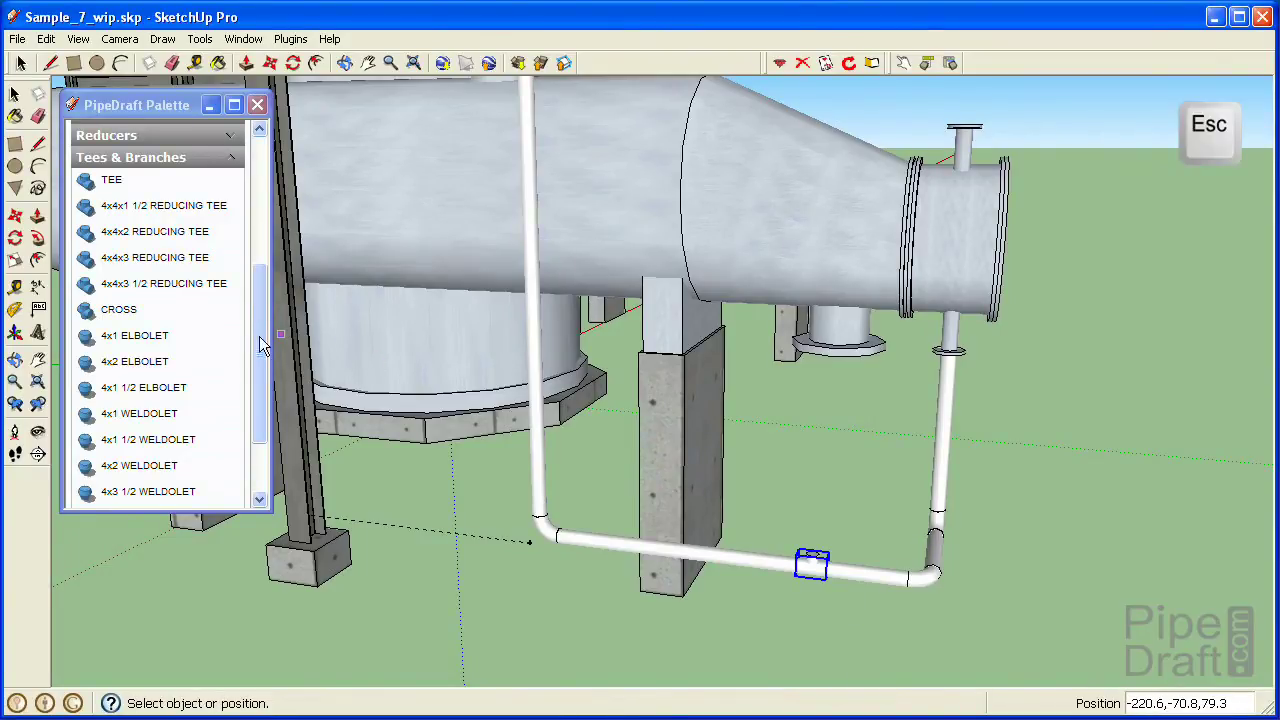
pyautogui.moveTo(258, 348); pyautogui.dragTo(262, 198)
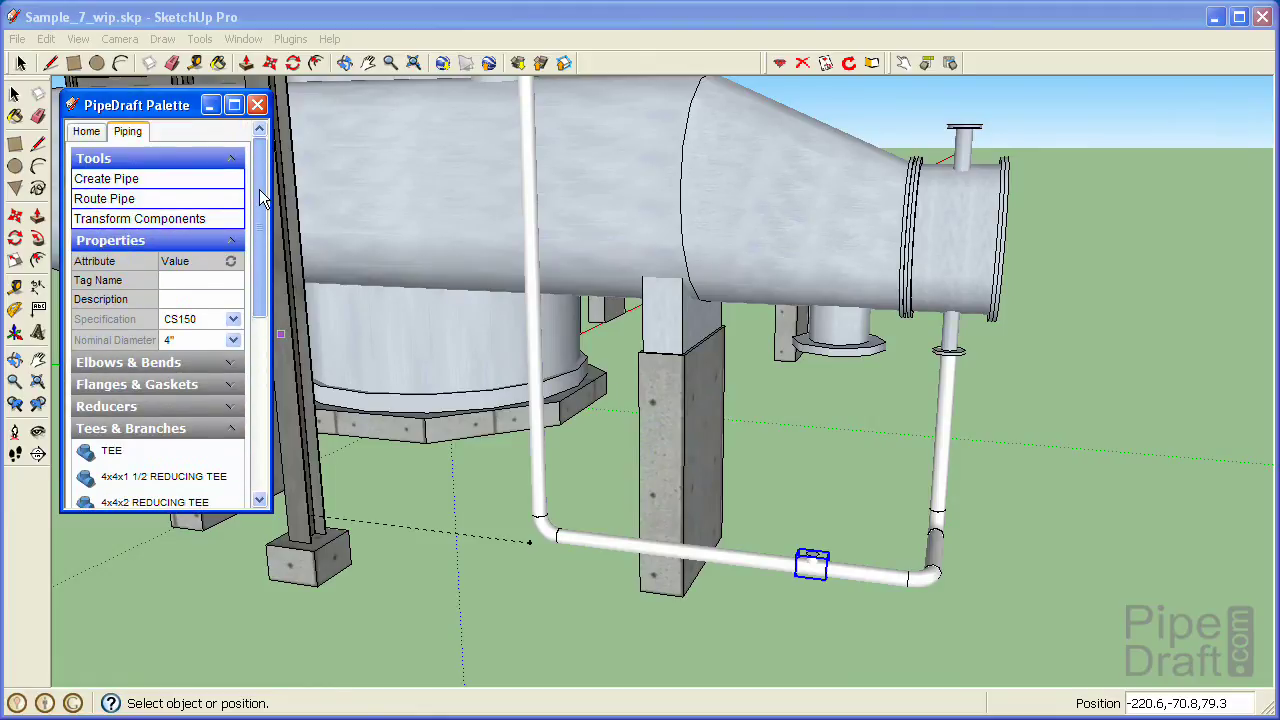
pyautogui.click(146, 208)
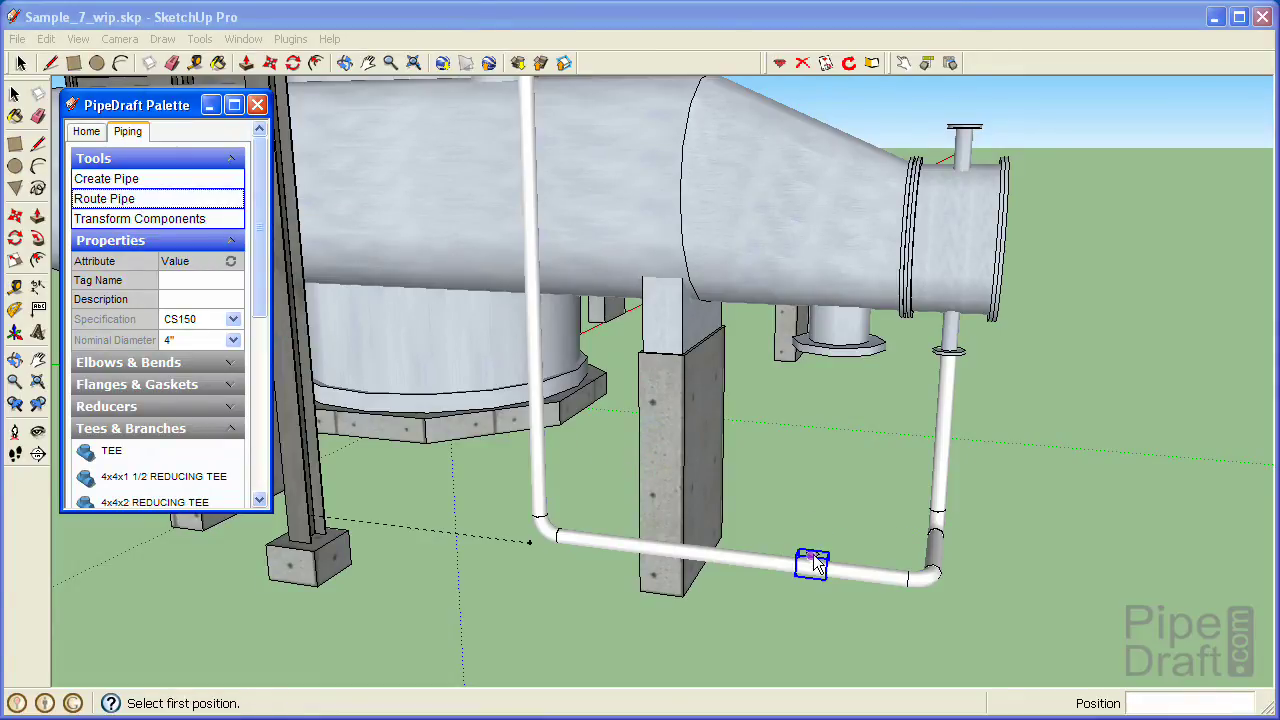
pyautogui.click(817, 418)
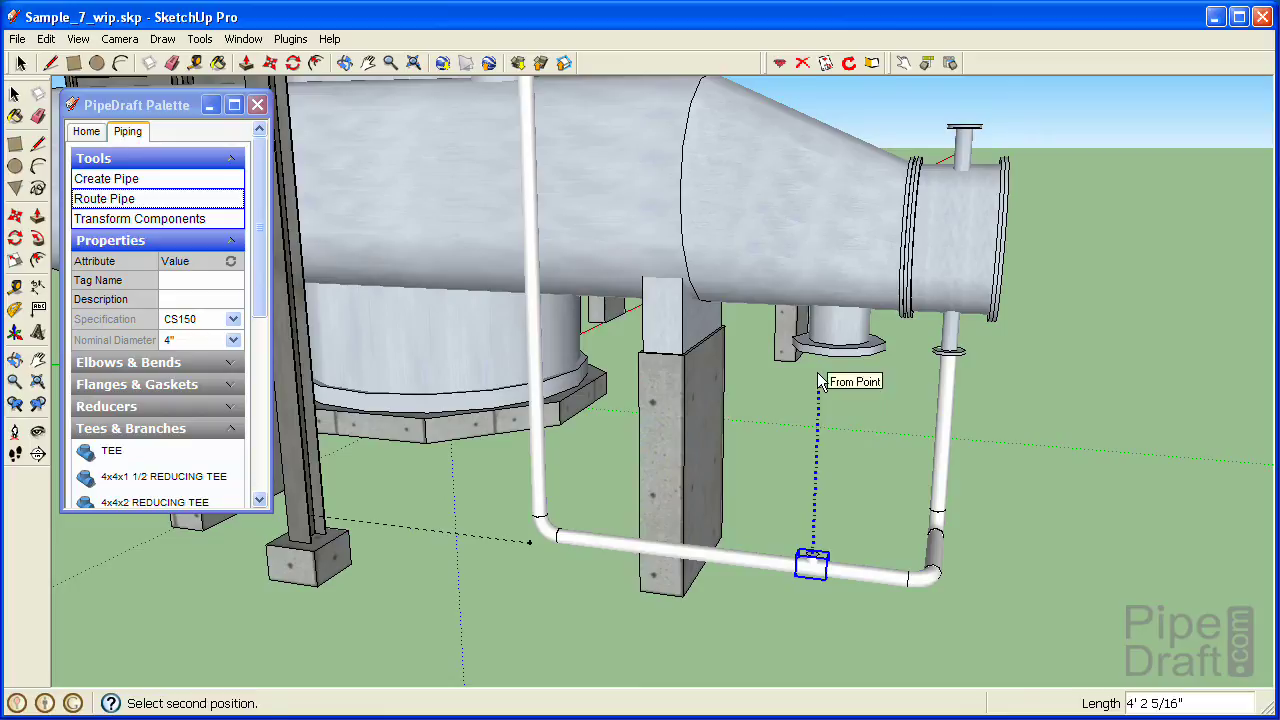
pyautogui.click(817, 381)
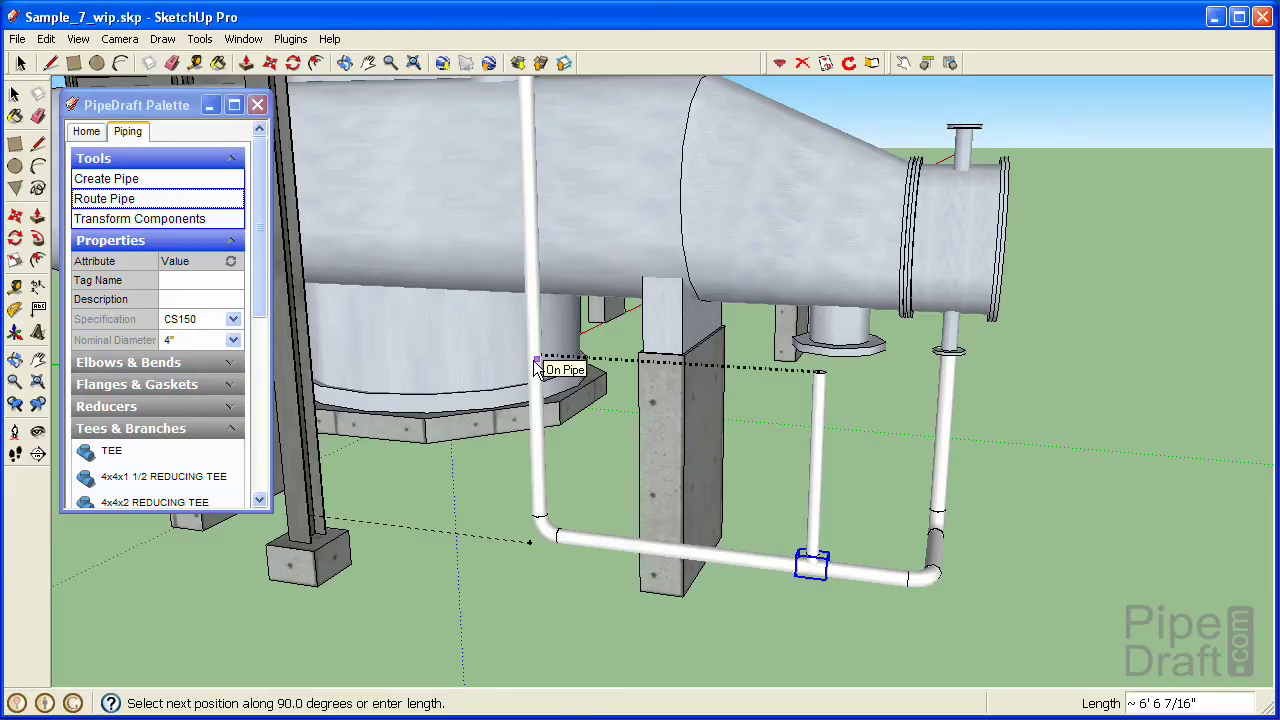
pyautogui.click(533, 360)
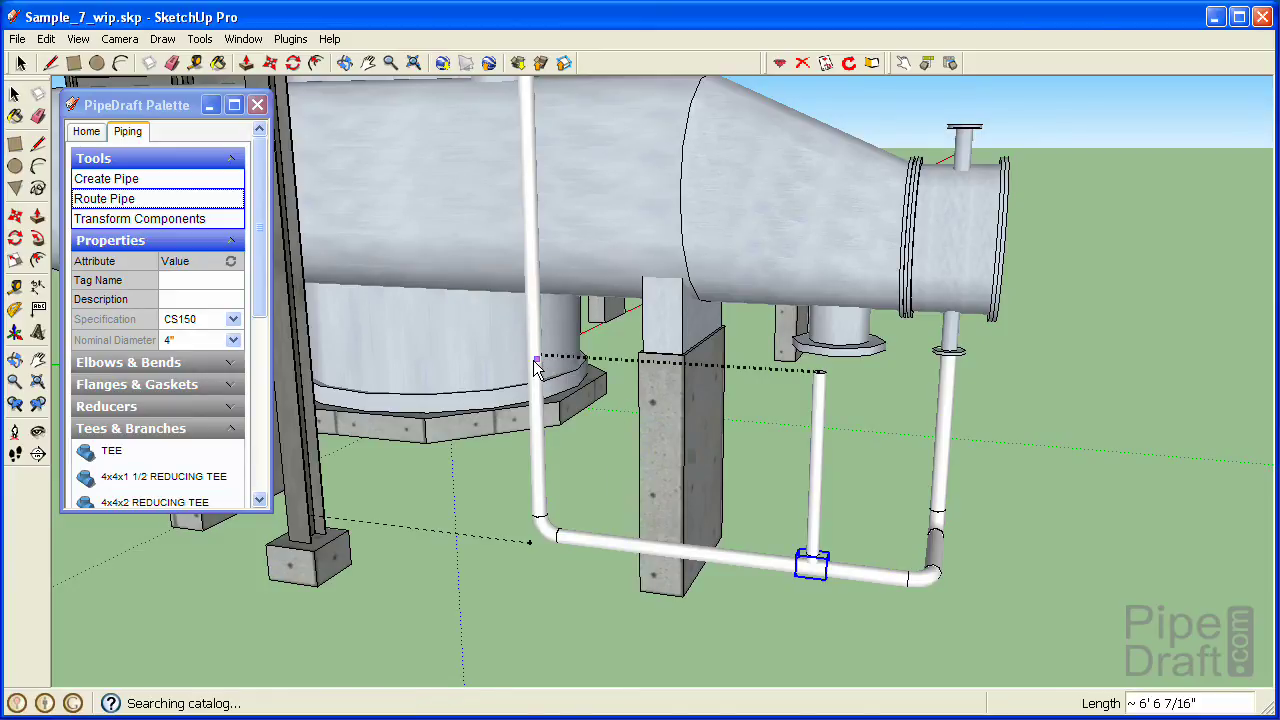
pyautogui.press('Escape')
pyautogui.moveTo(609, 363); pyautogui.dragTo(554, 406, button='middle')
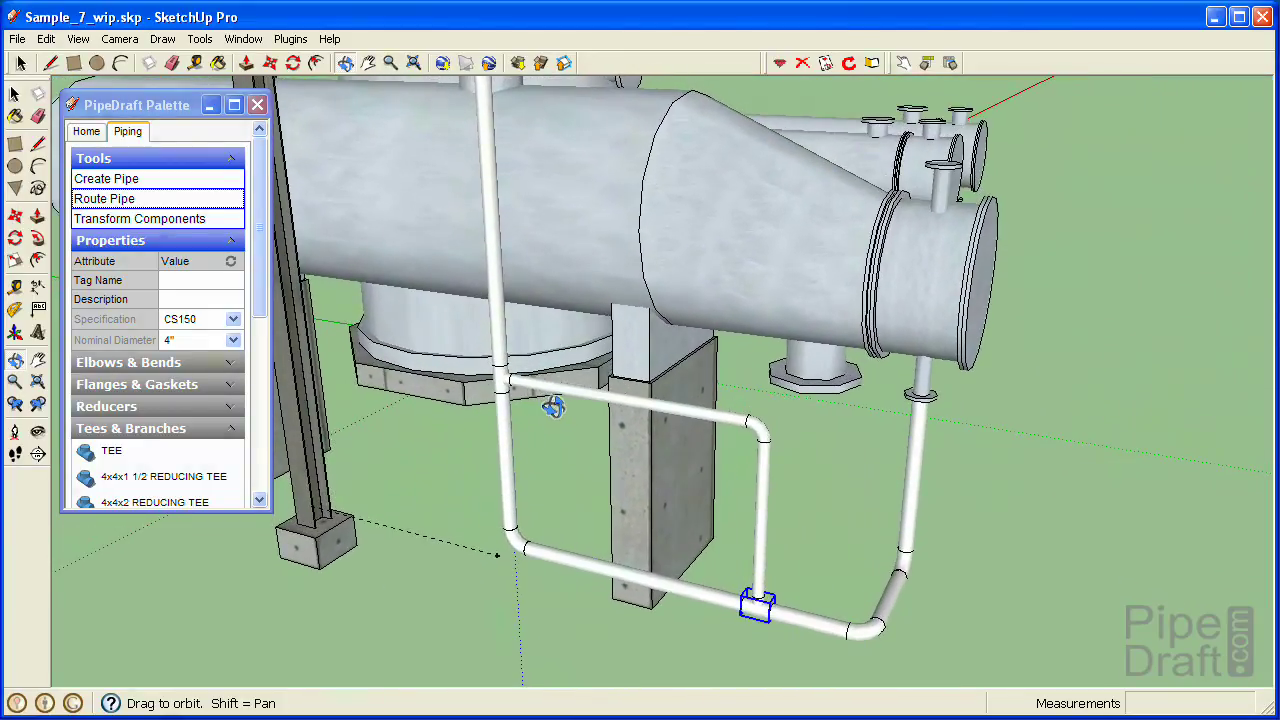
# - Open the Outliner and expand the SC-358A group to list its elbows, pipes and two tees
pyautogui.click(247, 40)
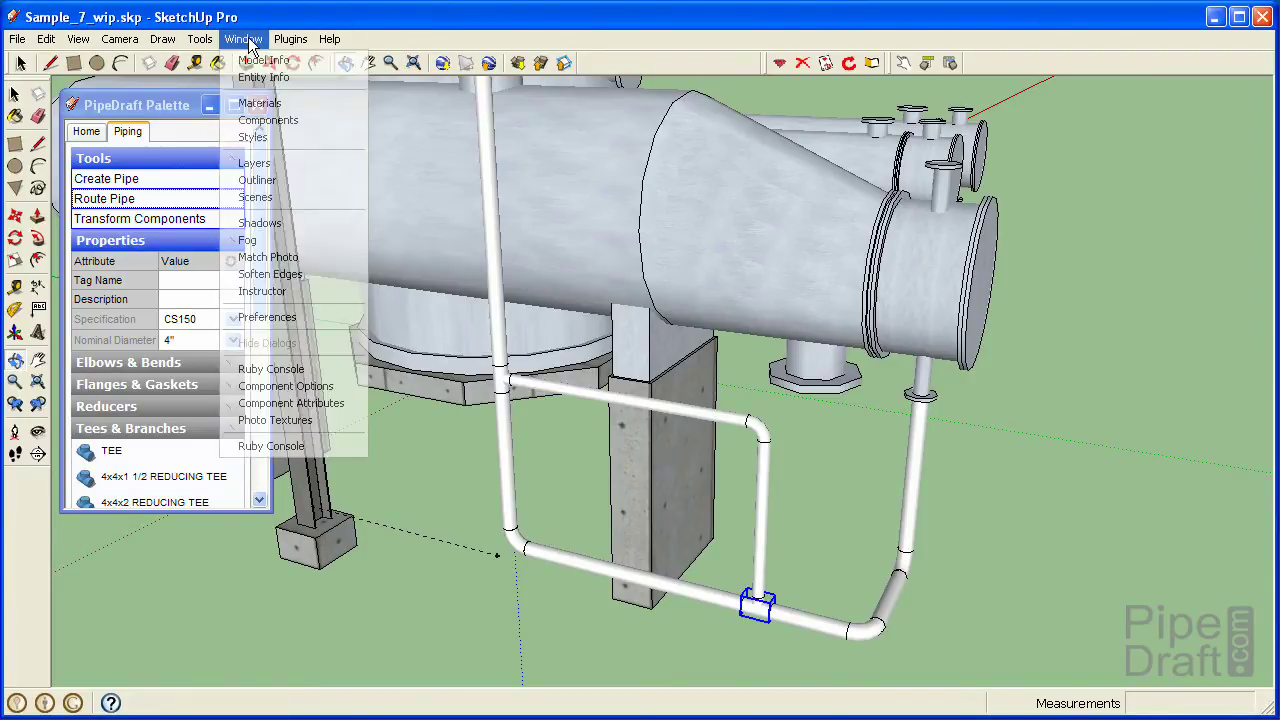
pyautogui.click(299, 187)
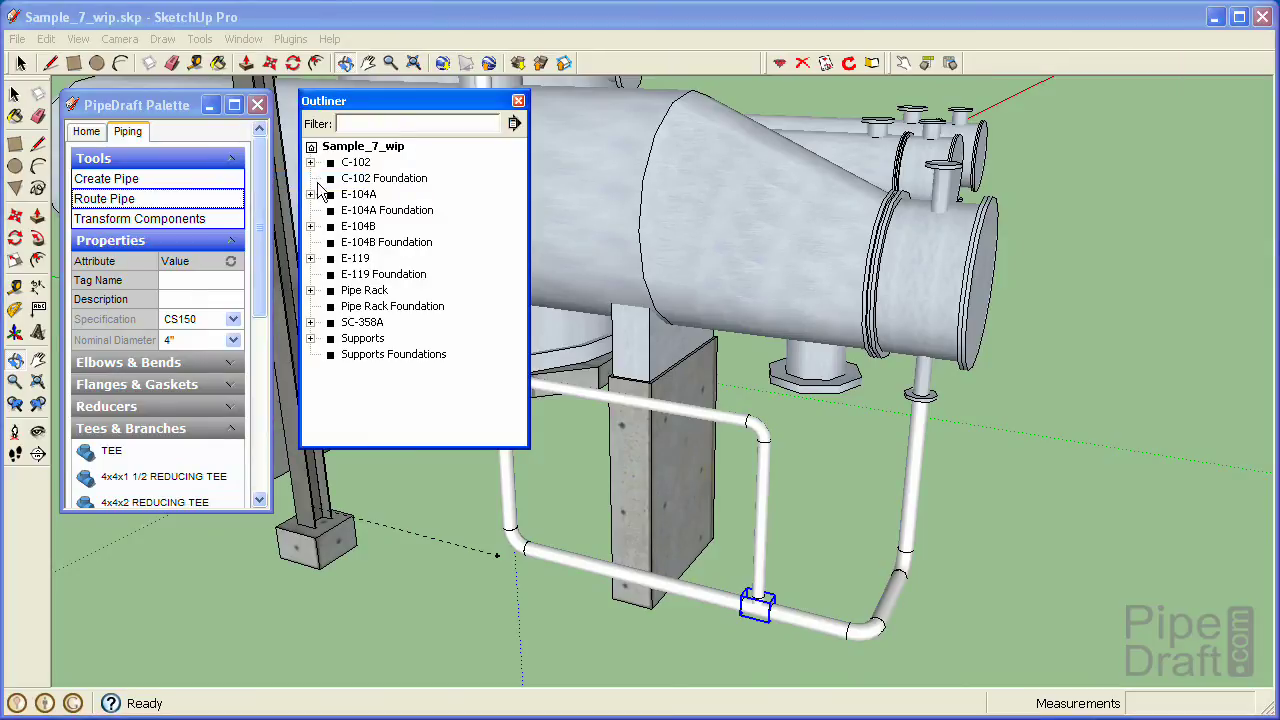
pyautogui.click(355, 324)
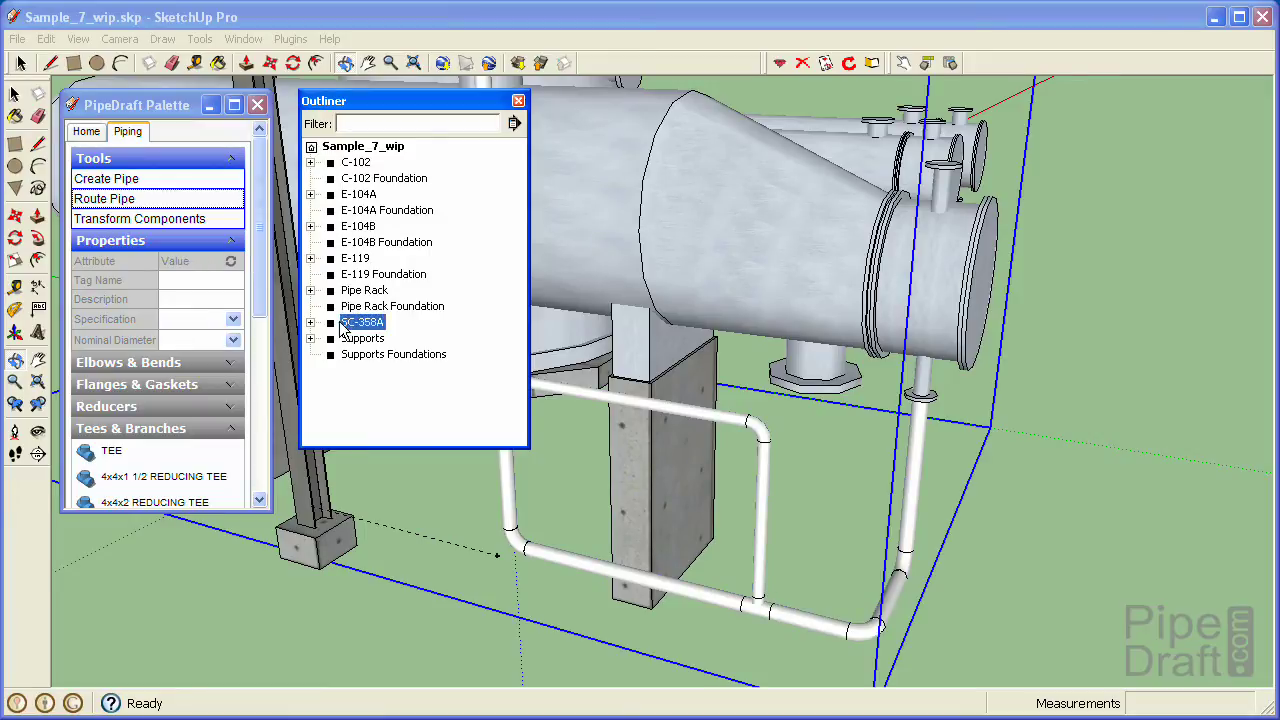
pyautogui.click(312, 323)
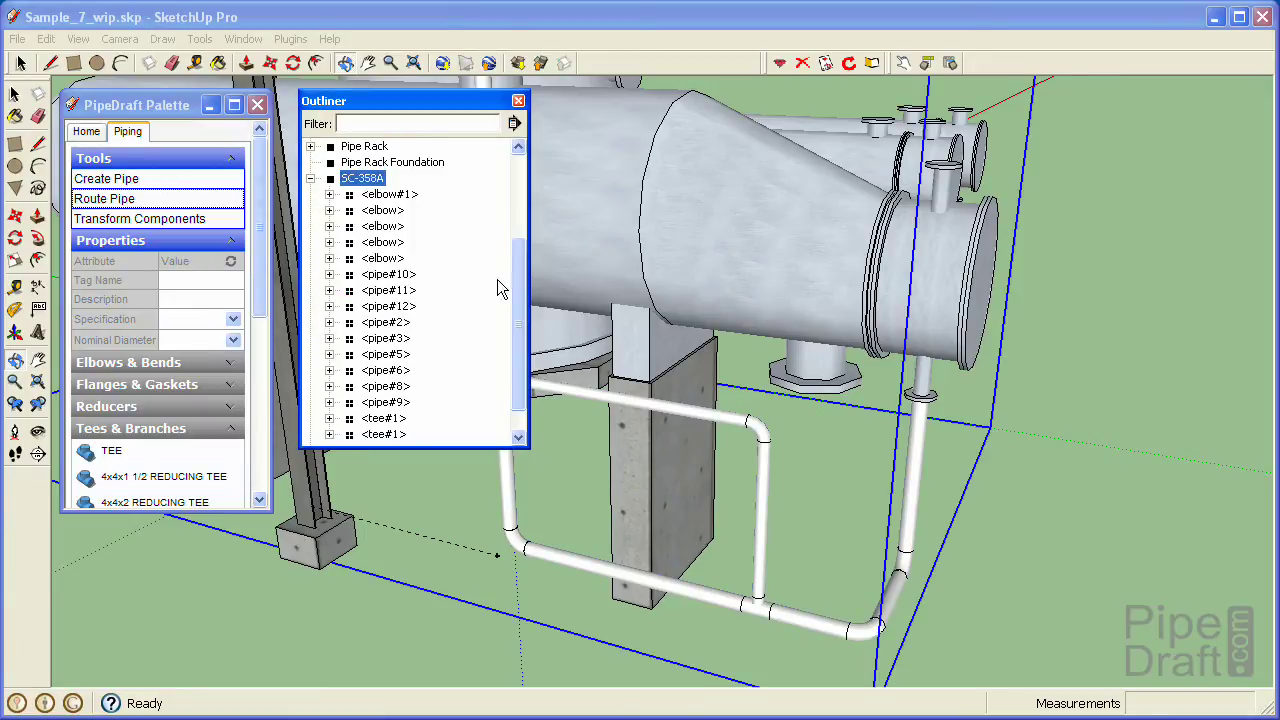
pyautogui.moveTo(518, 265); pyautogui.dragTo(518, 311)
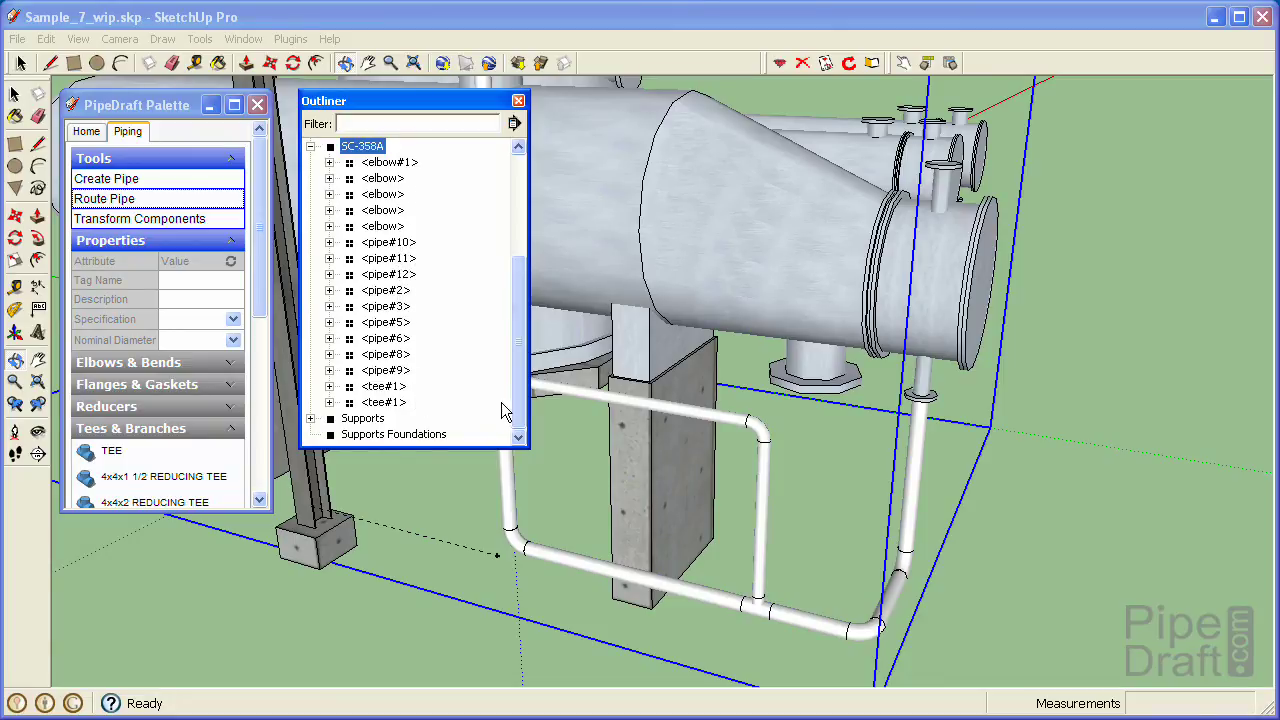
pyautogui.scroll(1, 370, 187)
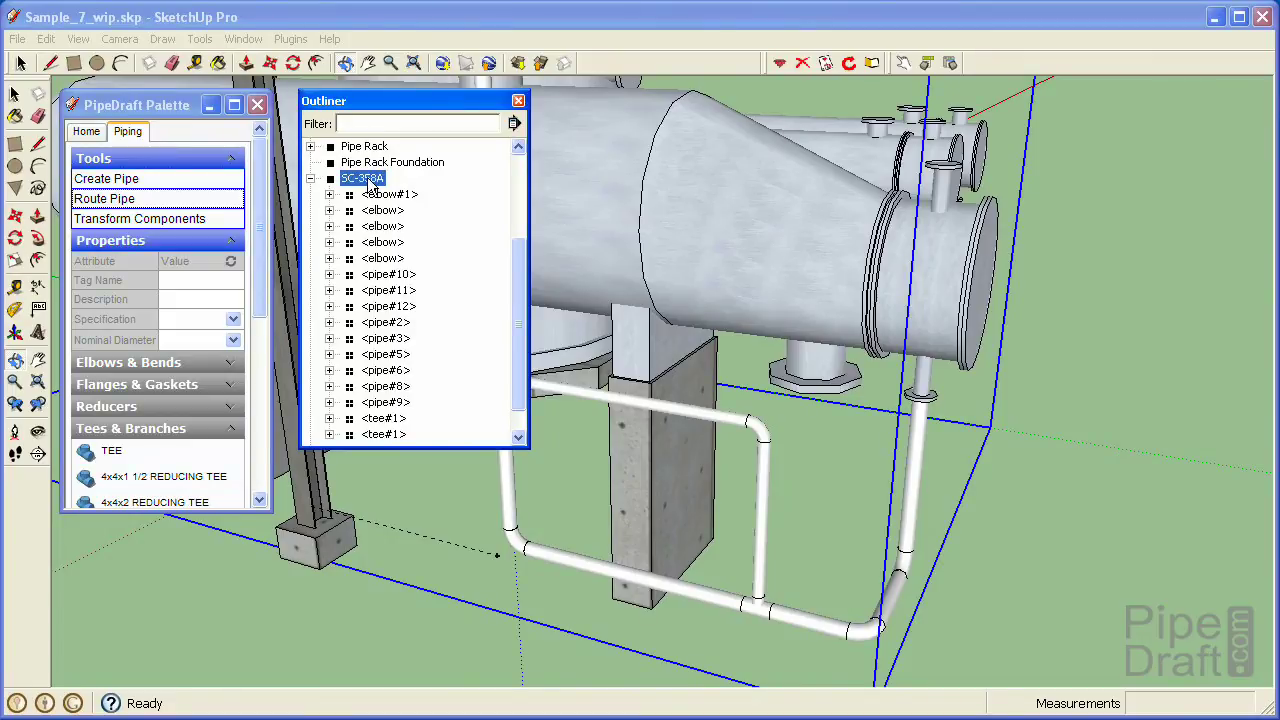
# - Apply the 0046_Gold material to SC-358A through Entity Info, then close Entity Info and the Outliner
pyautogui.rightClick(369, 182)
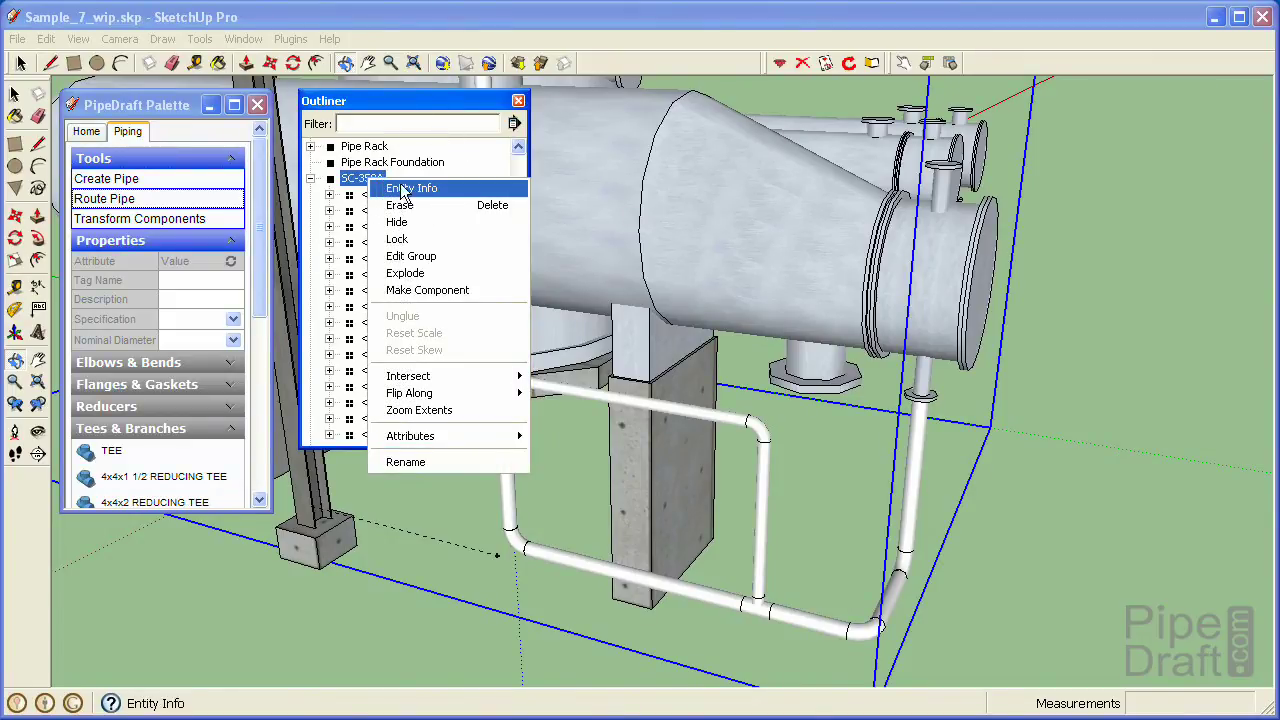
pyautogui.click(420, 190)
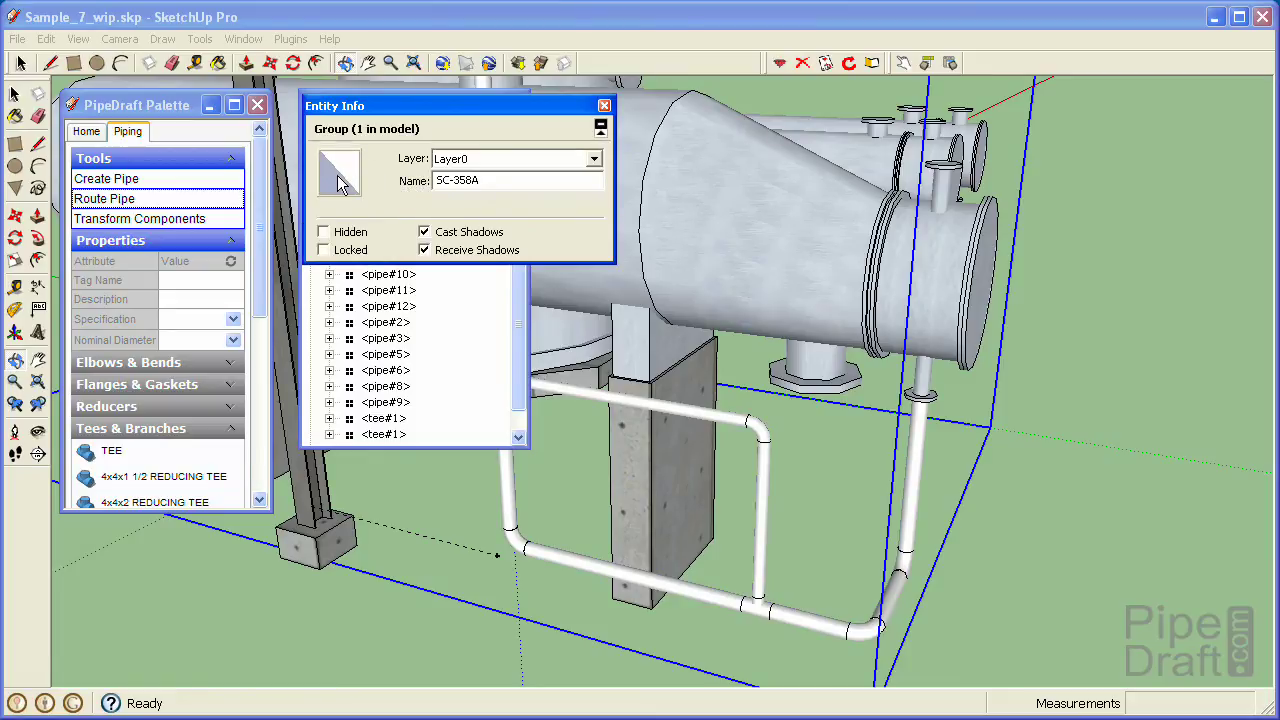
pyautogui.click(337, 175)
pyautogui.click(425, 200)
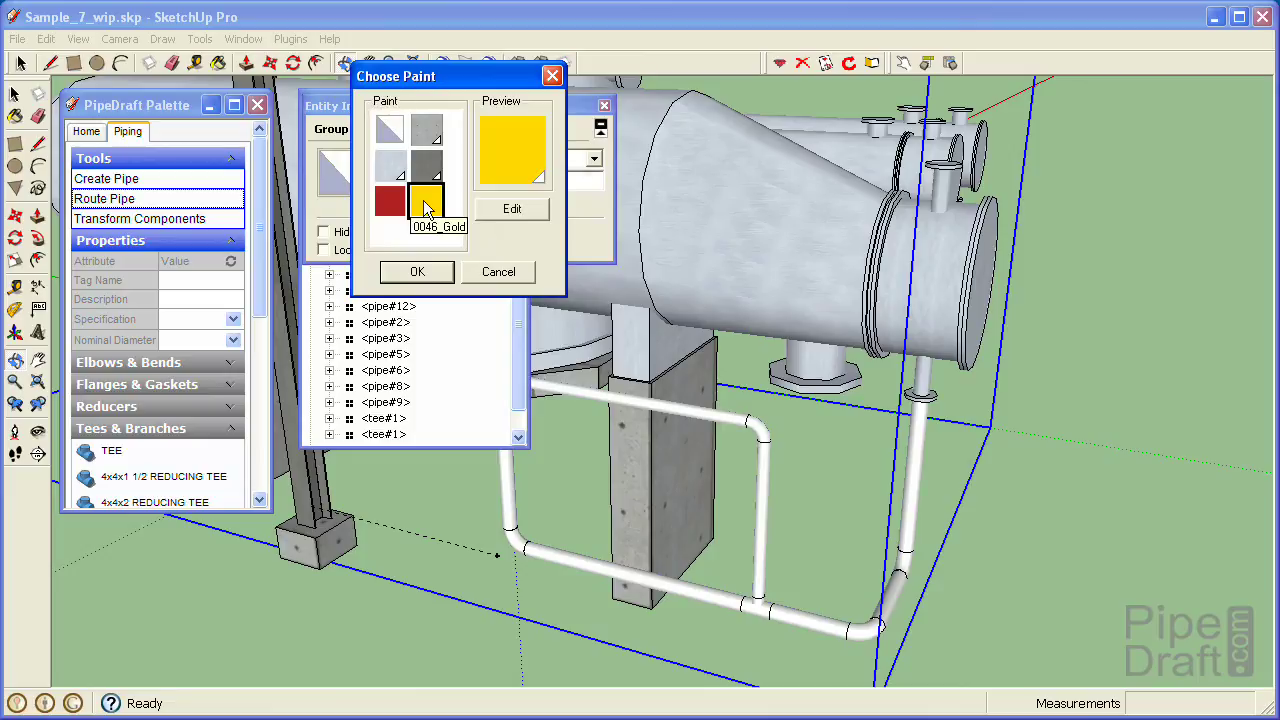
pyautogui.click(417, 273)
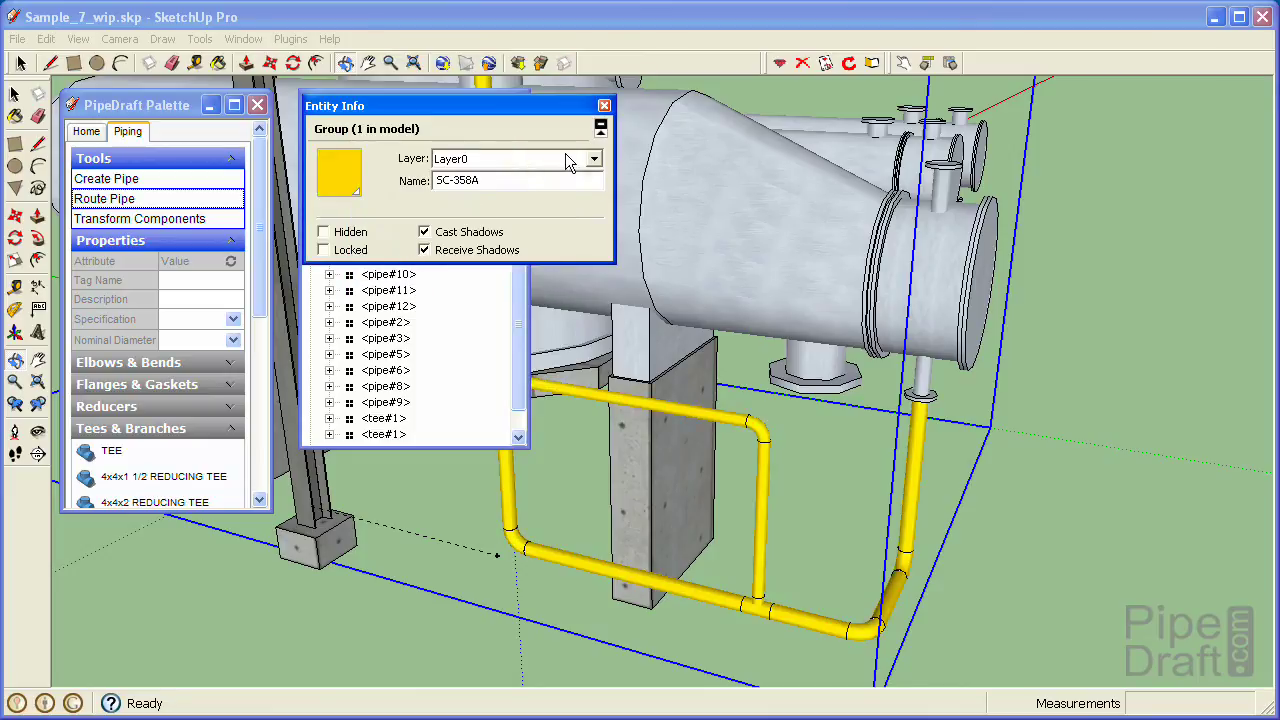
pyautogui.click(603, 107)
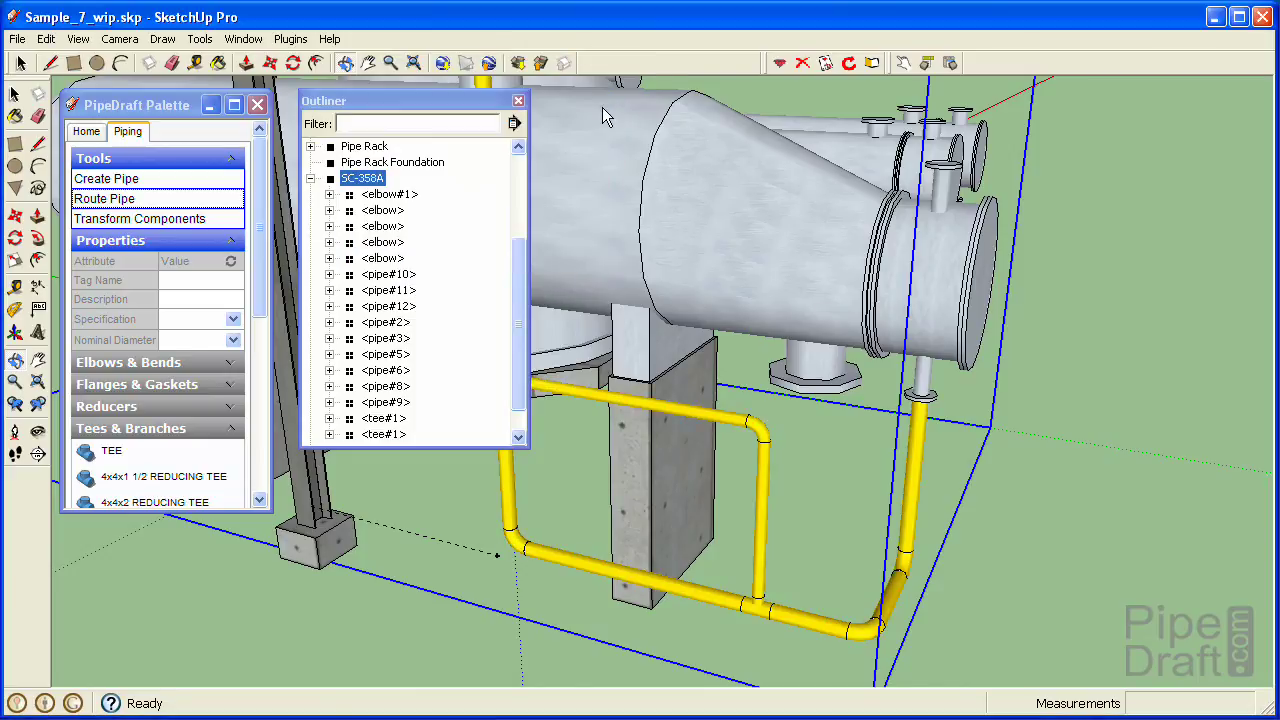
pyautogui.click(517, 104)
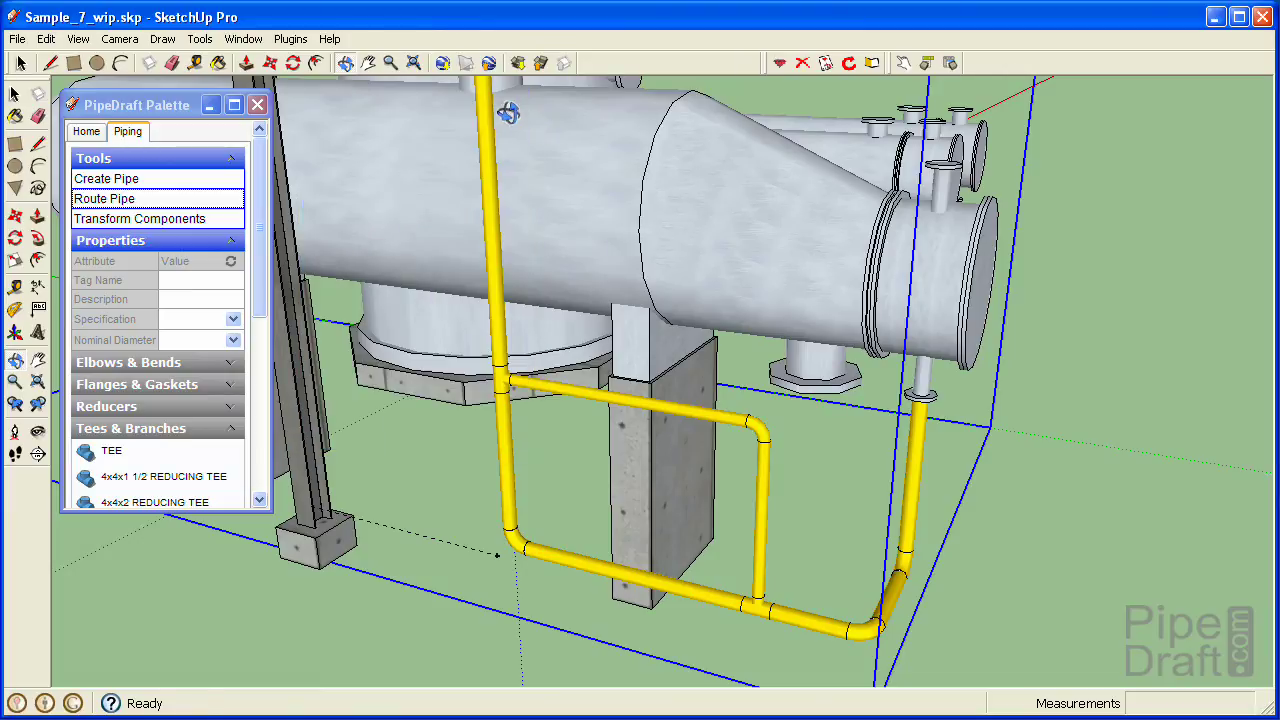
# - Zoom out and delete all guide lines from the model
pyautogui.moveTo(560, 479); pyautogui.dragTo(532, 482)
pyautogui.press('z')
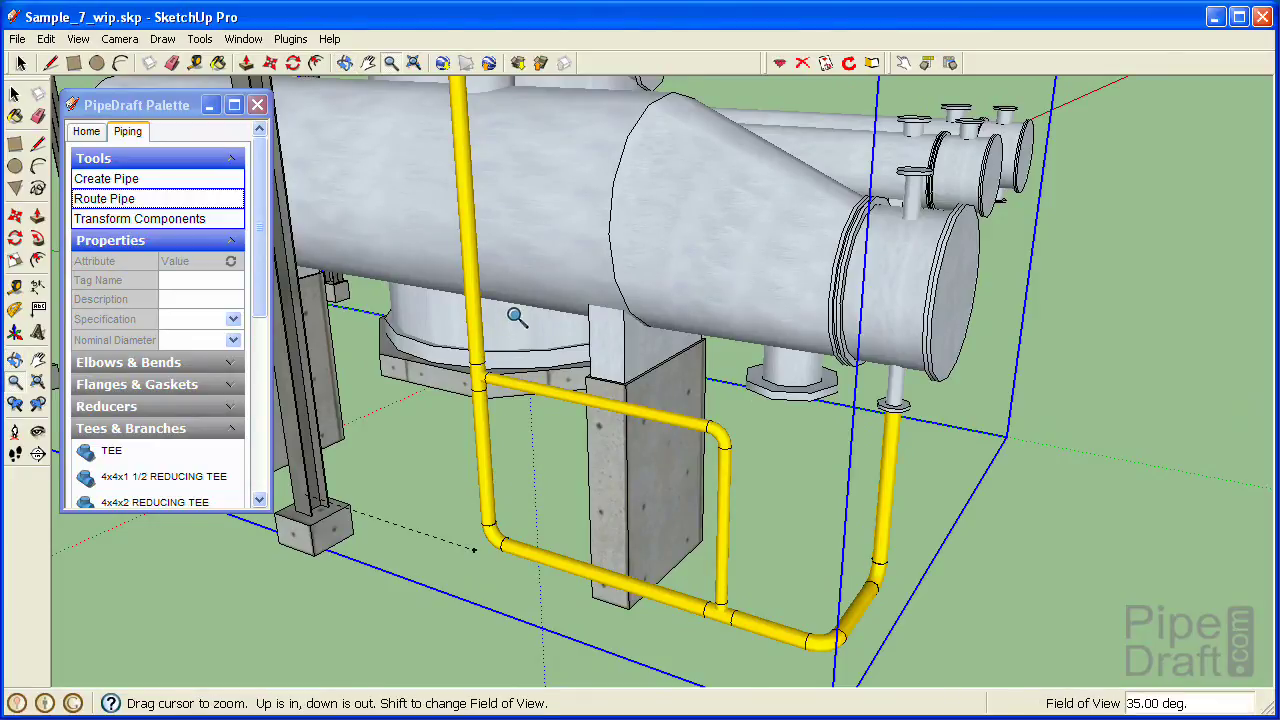
pyautogui.moveTo(517, 318); pyautogui.dragTo(583, 436)
pyautogui.press('o')
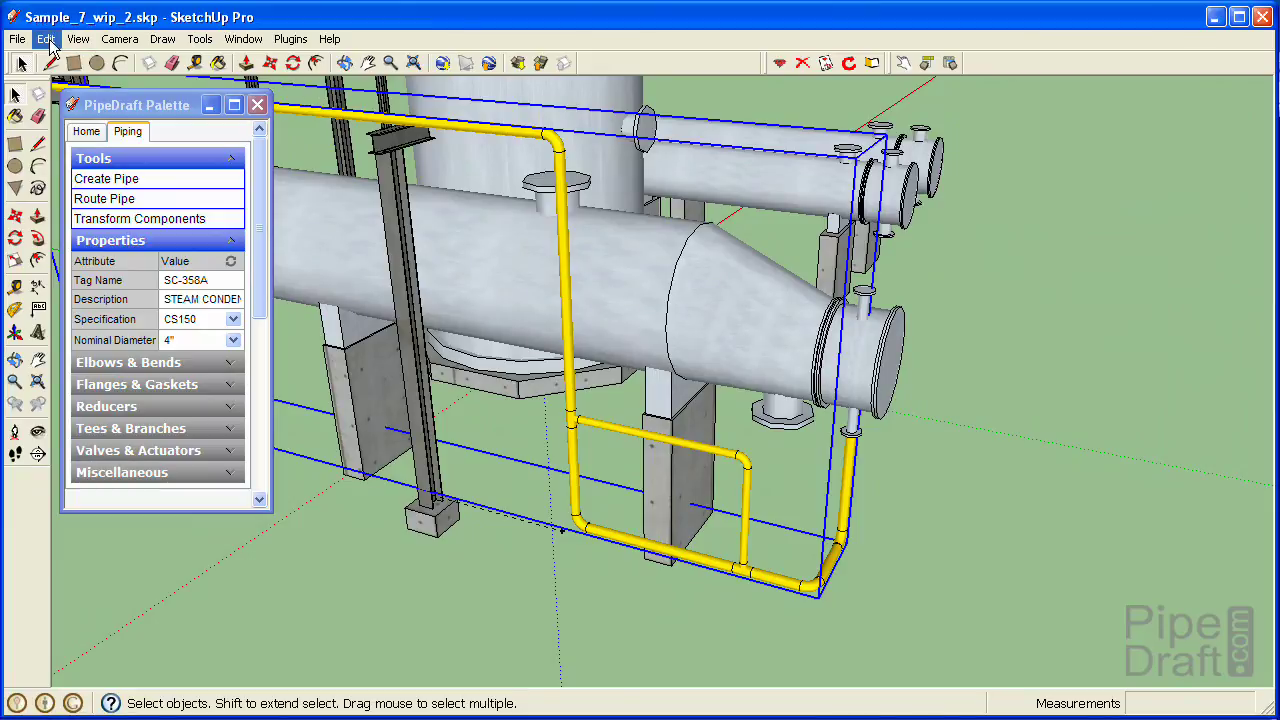
pyautogui.click(47, 45)
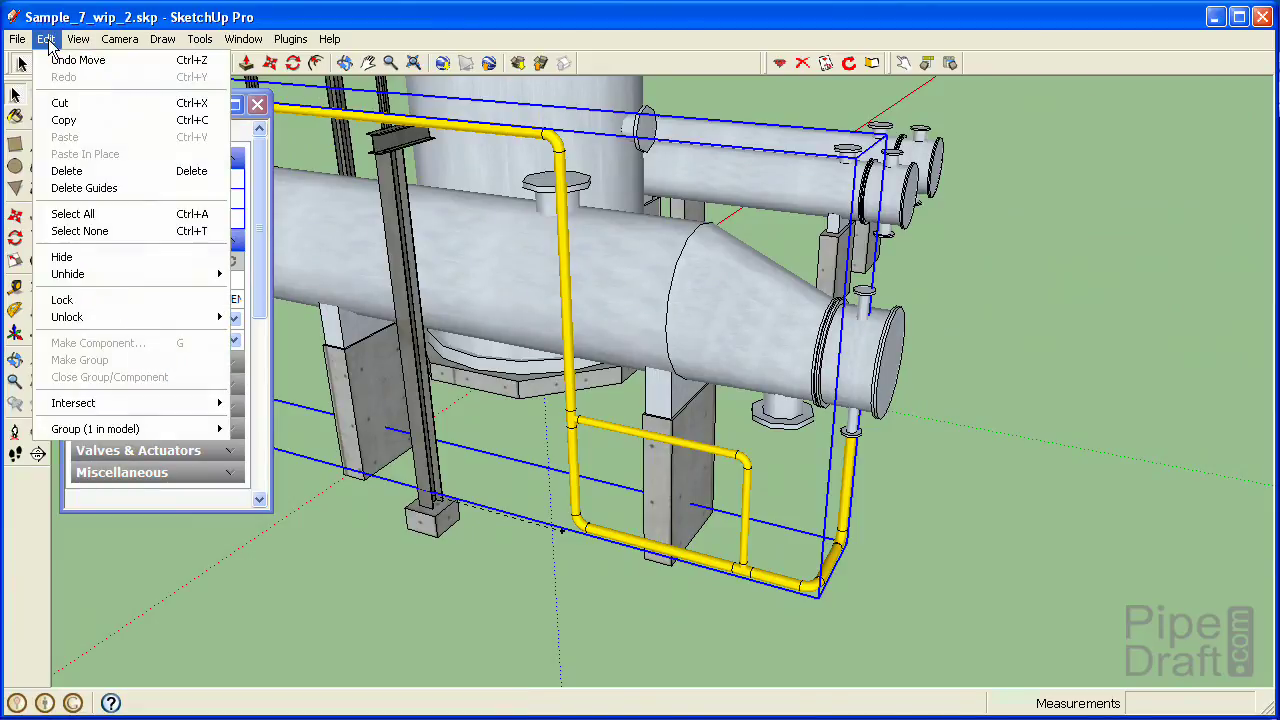
pyautogui.click(91, 190)
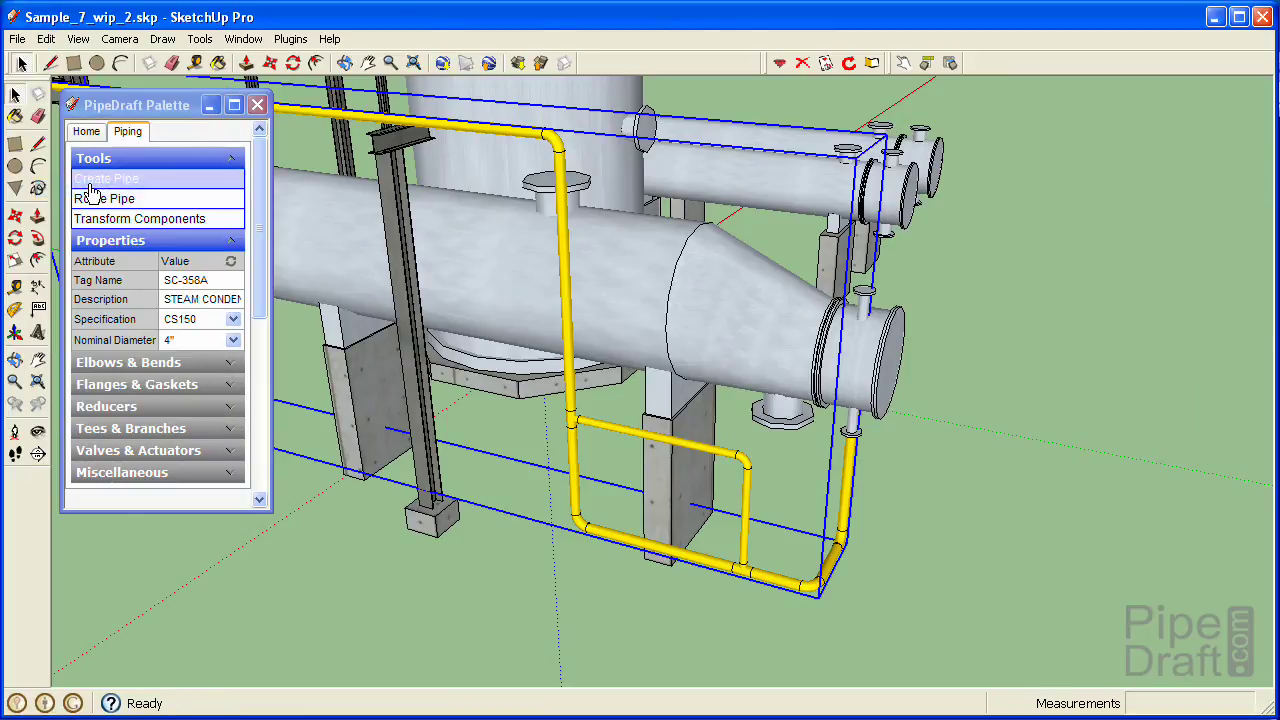
# - Orbit and pan to frame the full yellow pipeline, then clear the selection
pyautogui.click(344, 66)
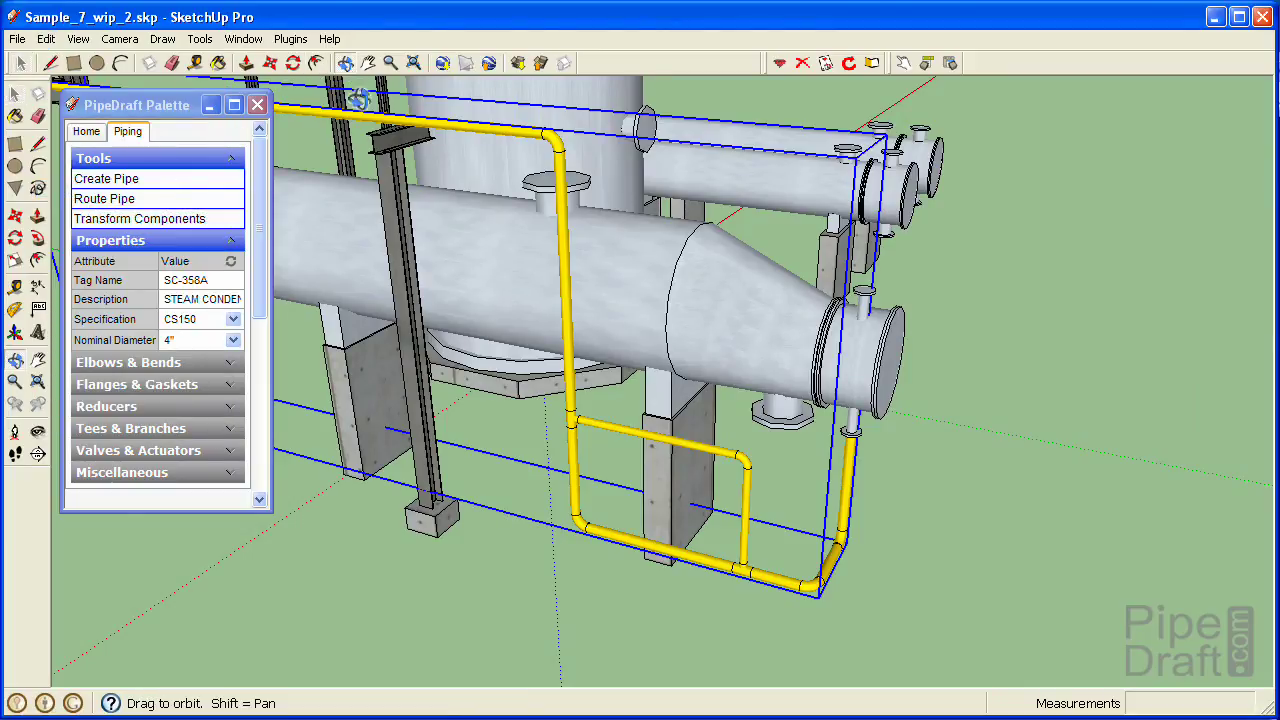
pyautogui.moveTo(527, 365); pyautogui.dragTo(476, 322)
pyautogui.click(368, 63)
pyautogui.click(344, 63)
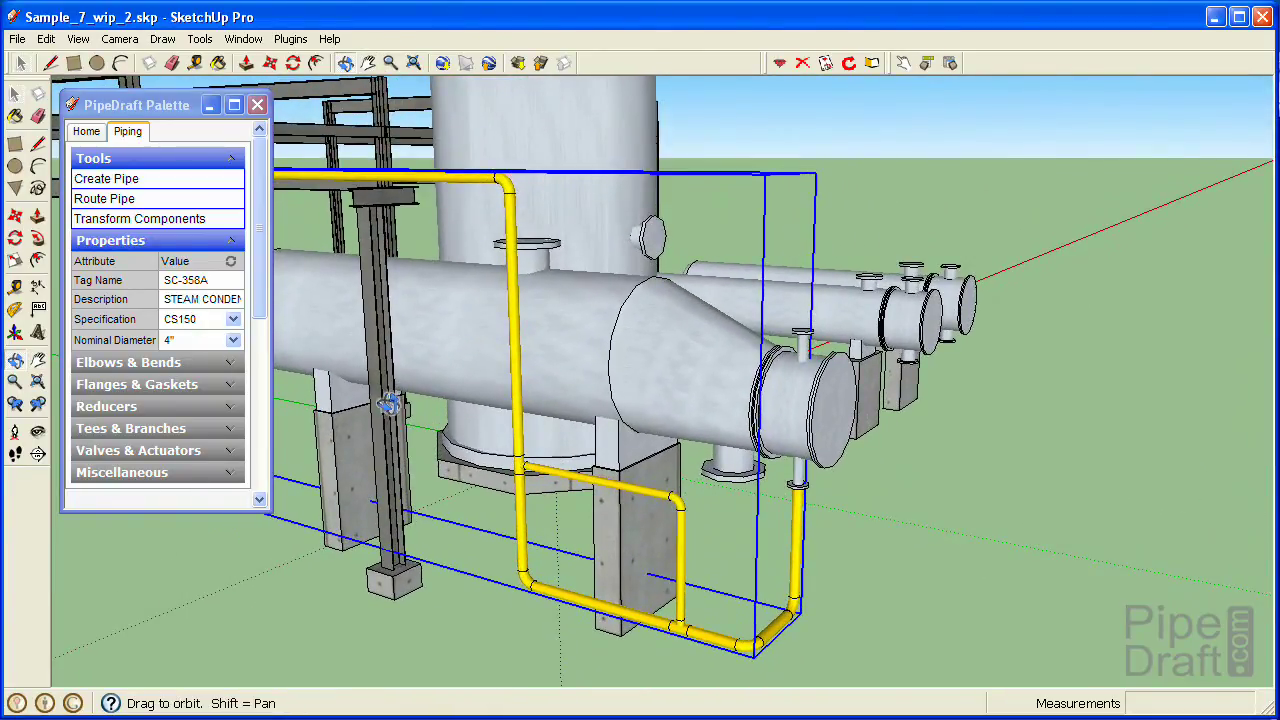
pyautogui.press('space')
pyautogui.hotkey('ctrl', 't')
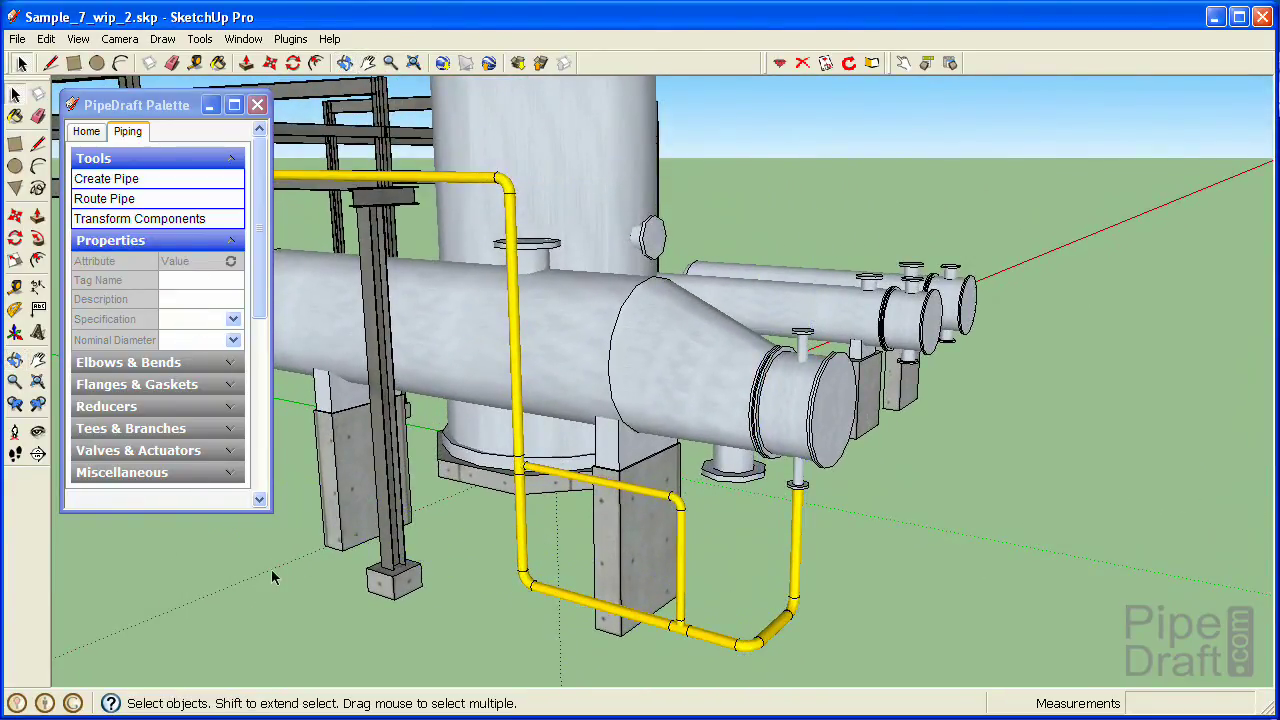
# - Close the PipeDraft Palette window
pyautogui.click(257, 106)
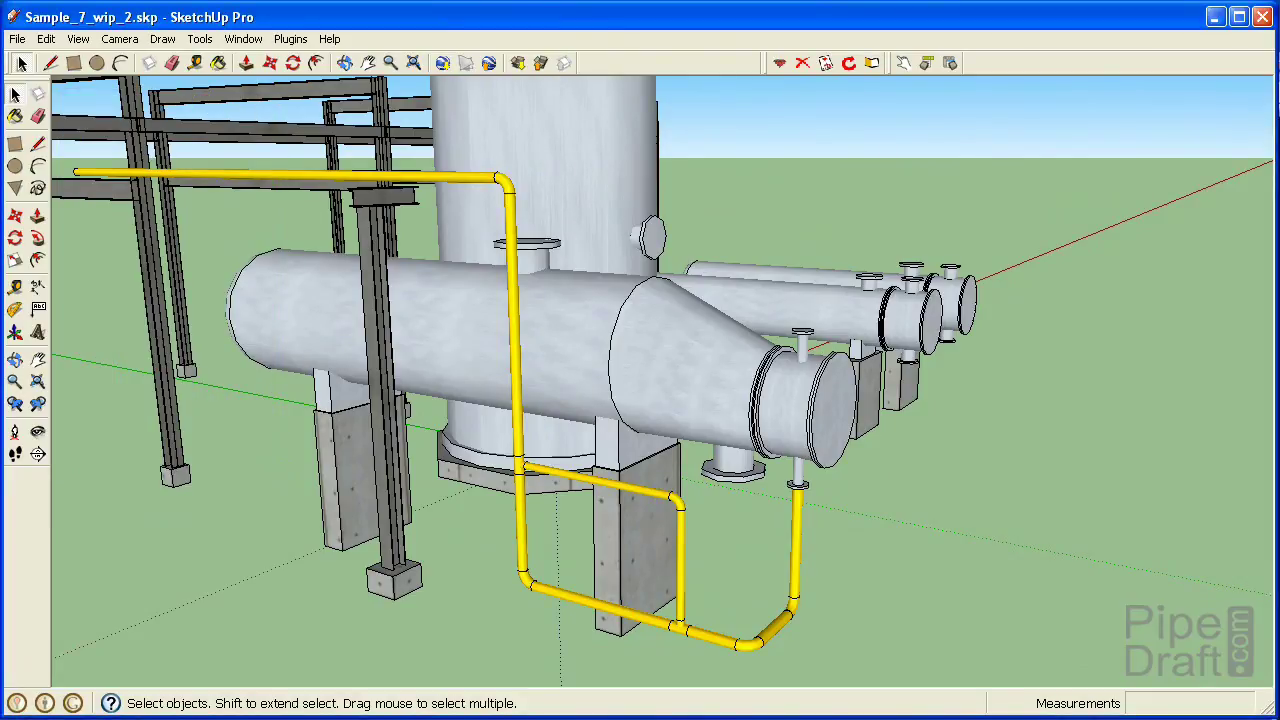